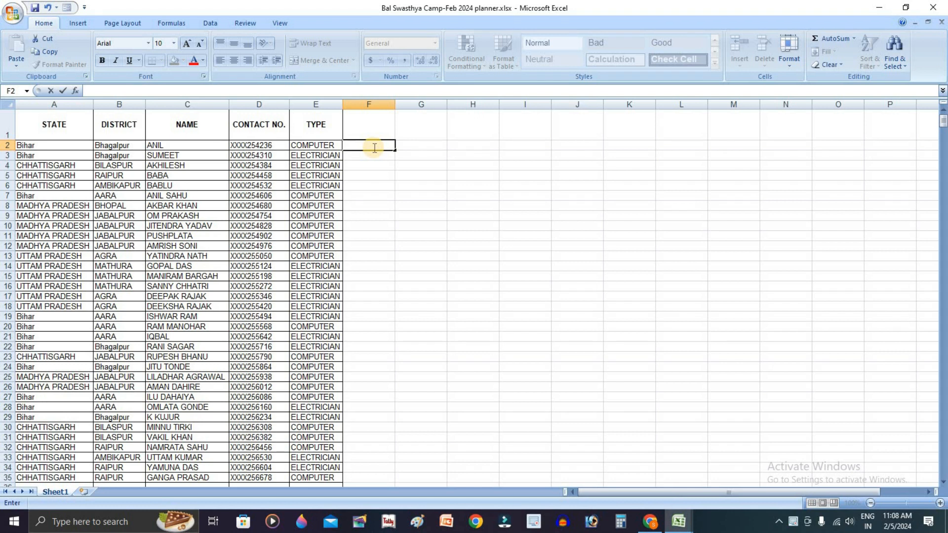
Enter a formula in F2 joining A2, B2, C2, D2 and E2 with the & operator
type("=")
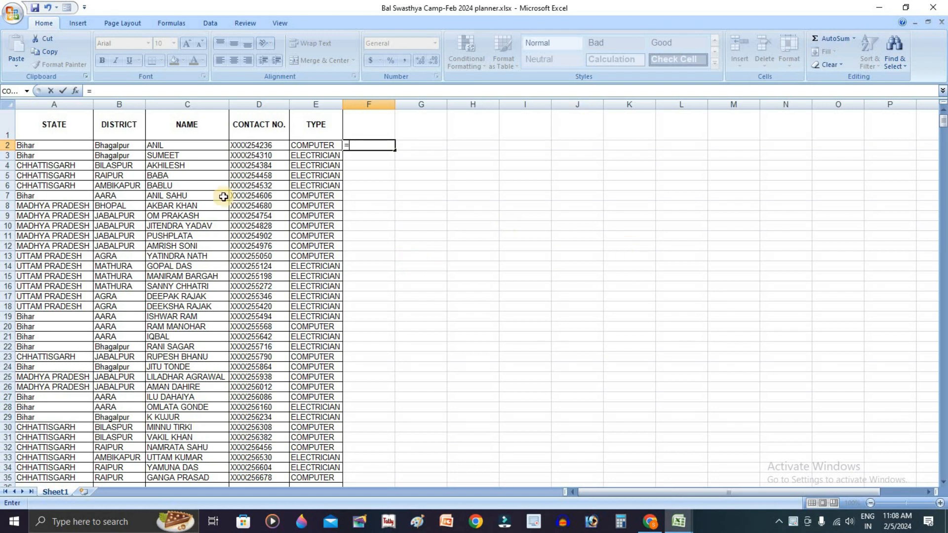
left_click(66, 145)
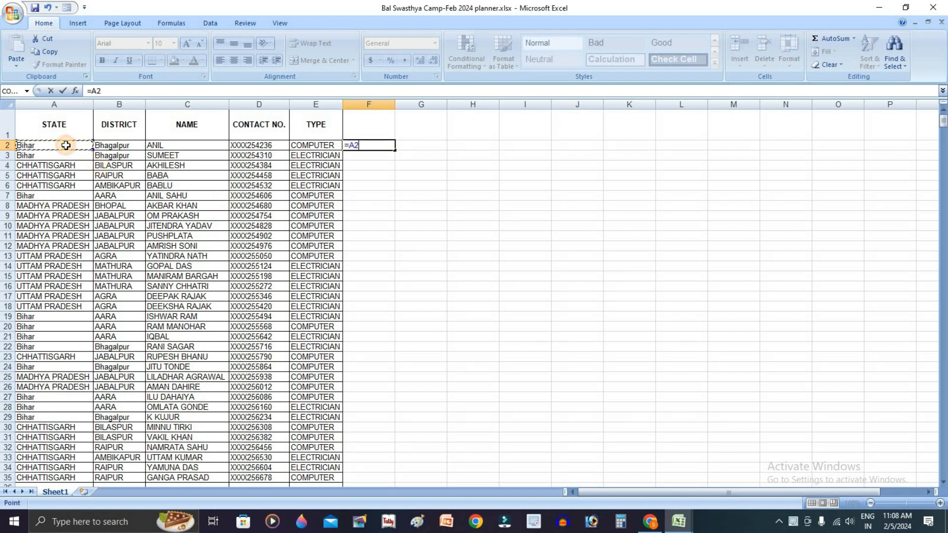
type("&")
left_click(113, 145)
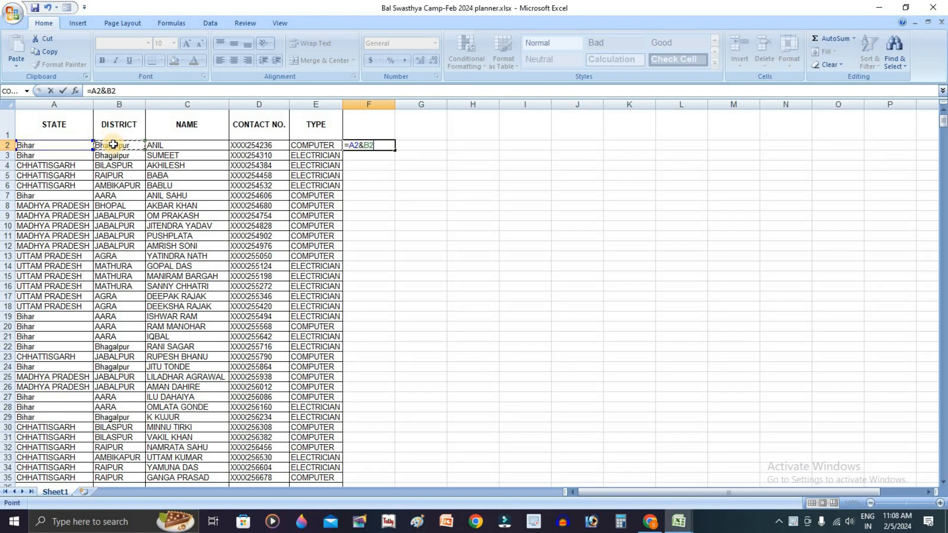
type("&")
left_click(166, 145)
type("&")
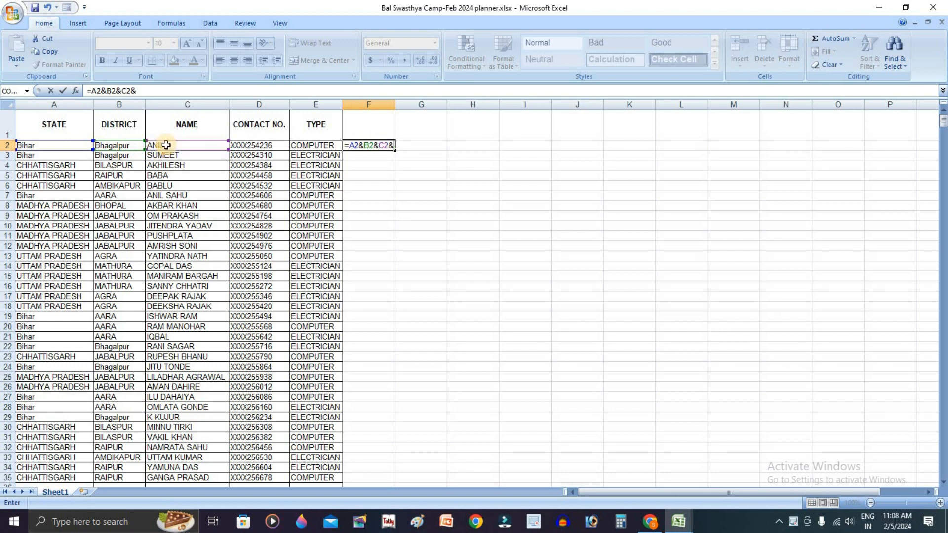
left_click(256, 145)
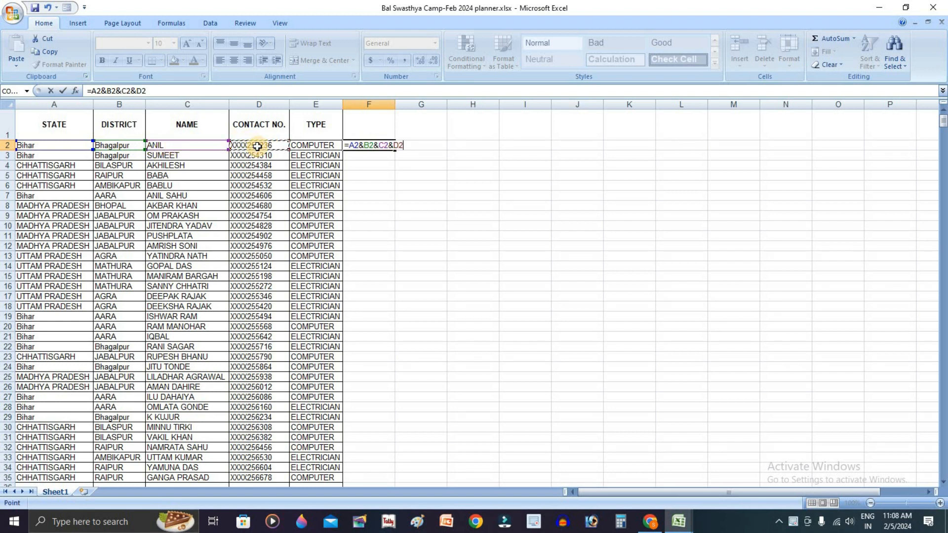
type("&")
left_click(303, 144)
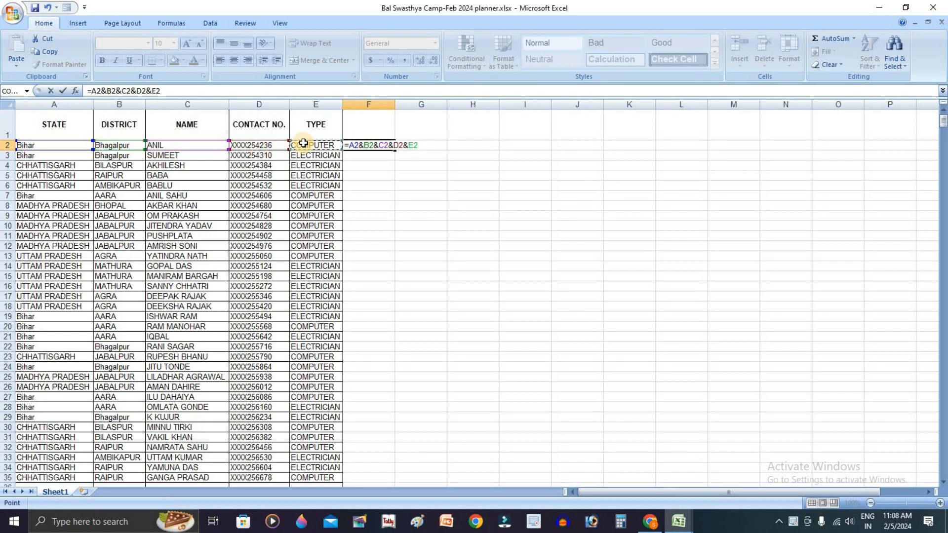
key("Return")
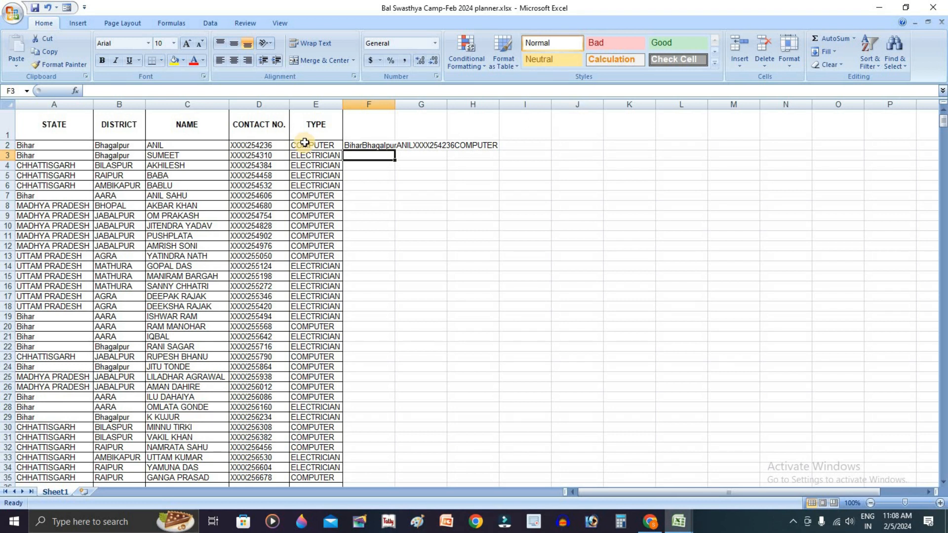
Fill the joining formula down column F to row 35 and widen column F to show the combined text
left_click(378, 147)
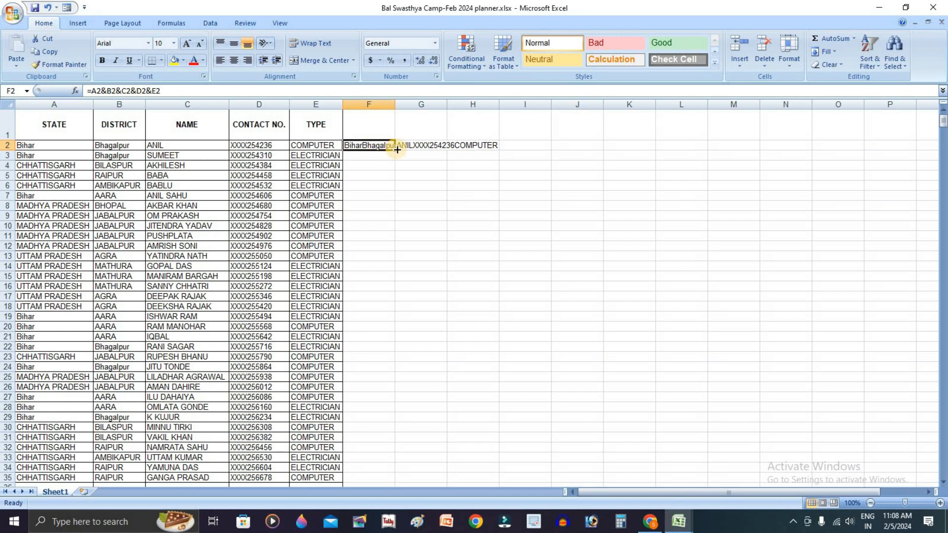
double_click(397, 149)
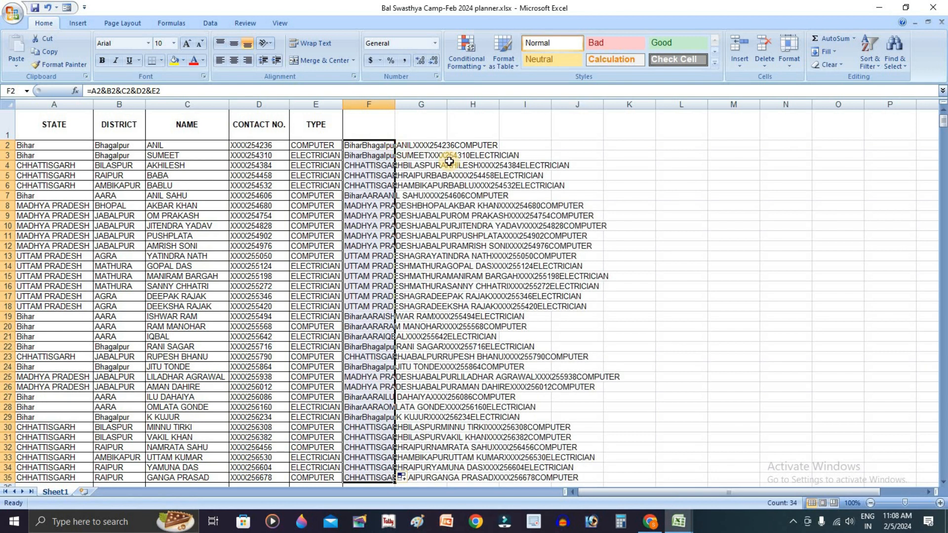
left_click(540, 175)
left_click_drag(436, 147, 438, 430)
left_click(439, 243)
left_click(429, 167)
left_click(431, 147)
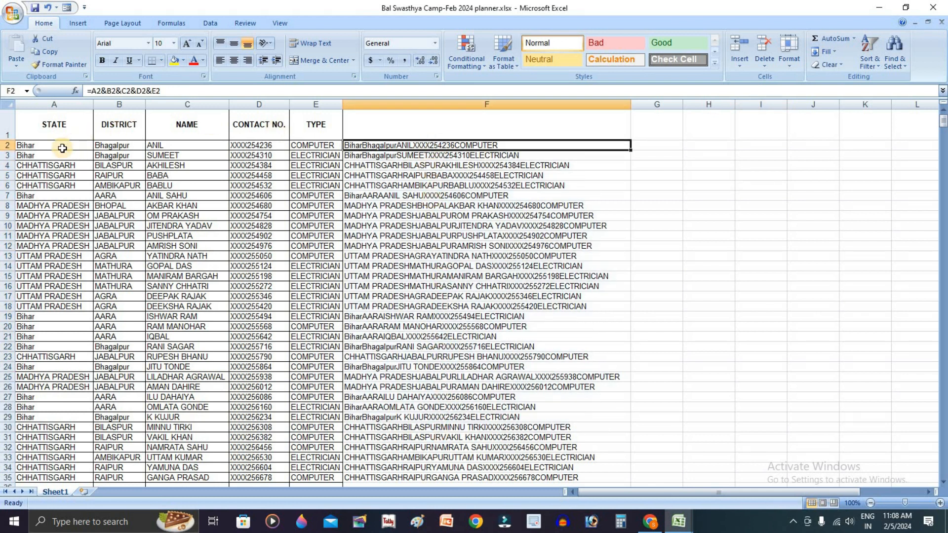
Replace F2 with =AND(A2="Bihar",E2="COMPUTER") to test whether the state is Bihar and the type is COMPUTER
left_click(461, 154)
left_click(463, 145)
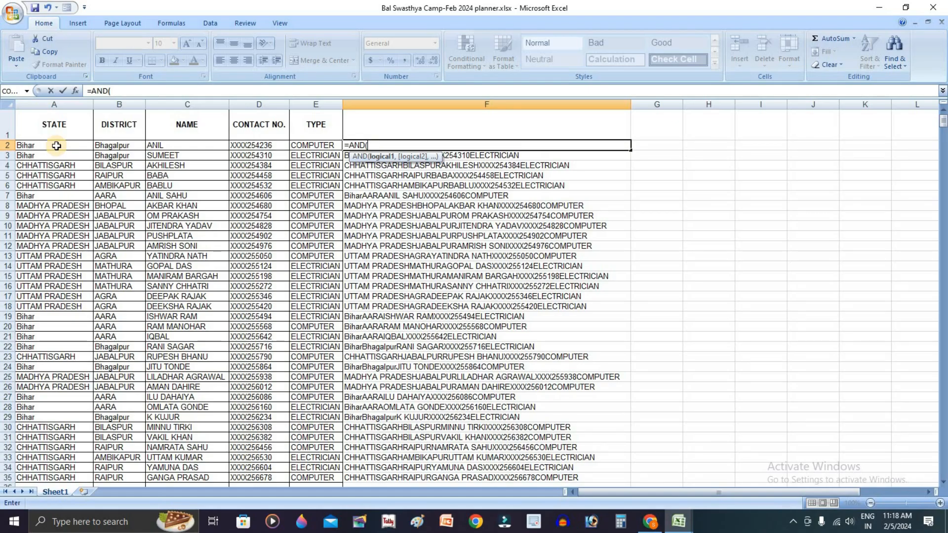
left_click(56, 145)
type("=\"BIHAR")
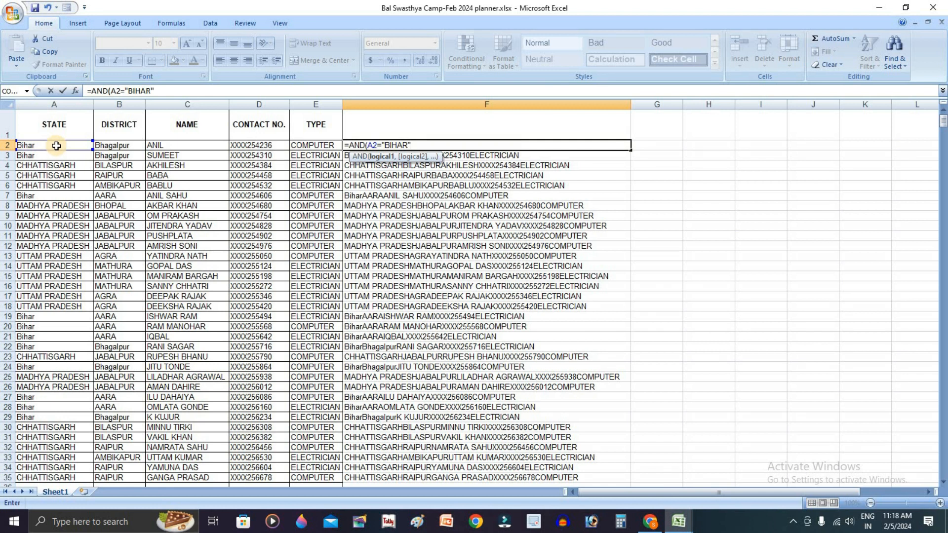
type("\"&")
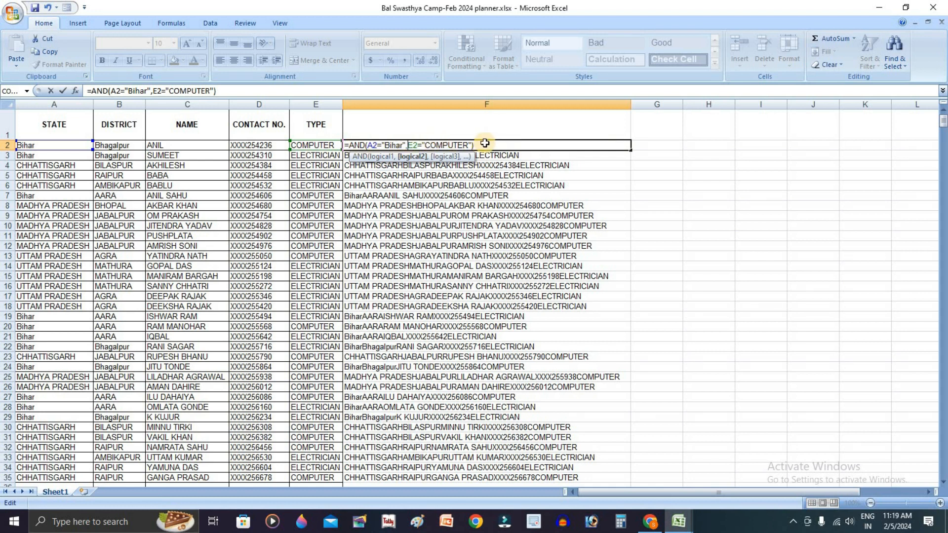
key("Return")
Fill the AND formula from F2 down the column to row 35
left_click(483, 144)
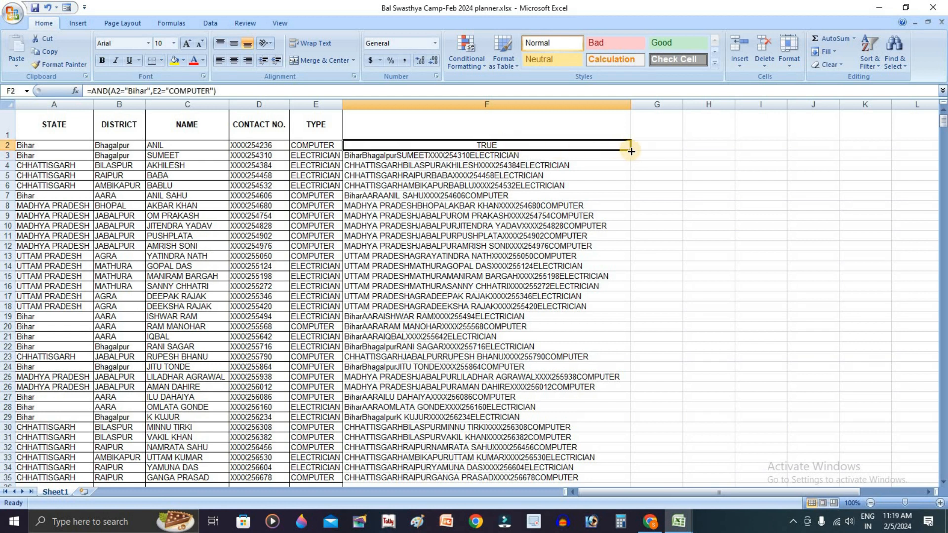
double_click(631, 152)
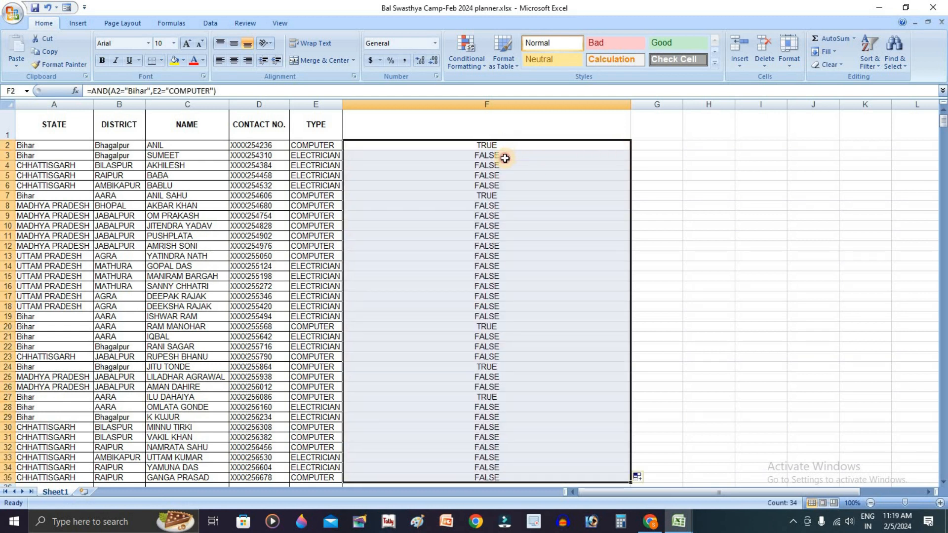
left_click(504, 156)
Inspect the filled formulas in column F against the STATE and TYPE values of their rows
left_click(32, 155)
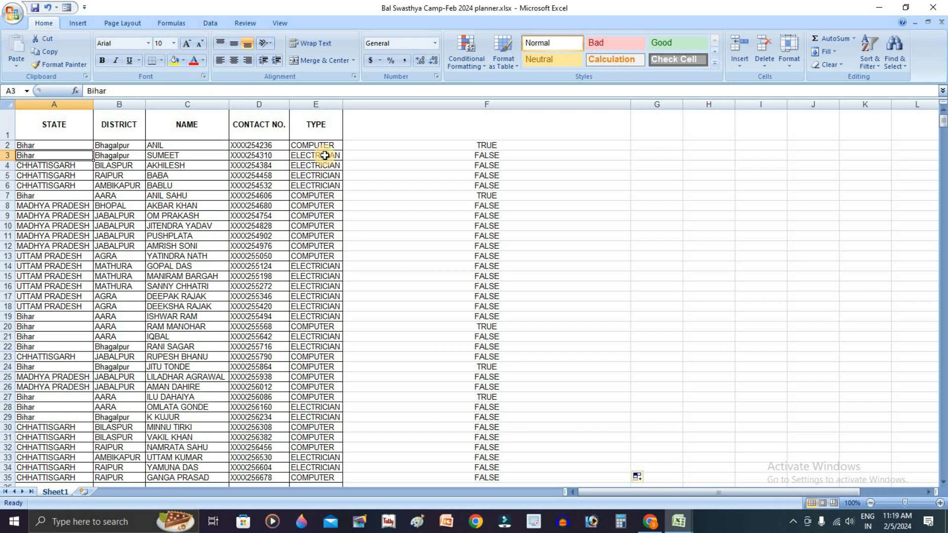
left_click(322, 156)
left_click(52, 156)
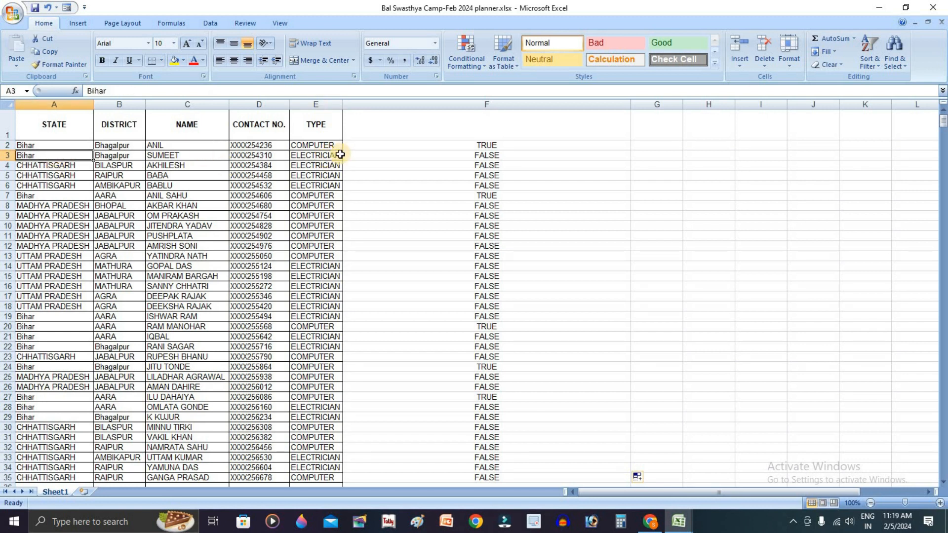
left_click(340, 155)
left_click(535, 156)
scroll(504, 316, "down", 4)
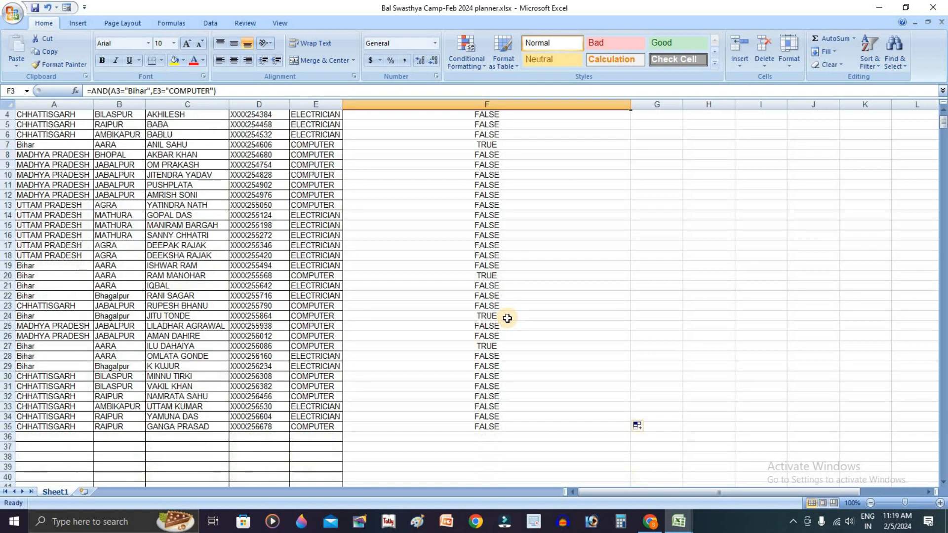
left_click(504, 335)
scroll(507, 247, "up", 2)
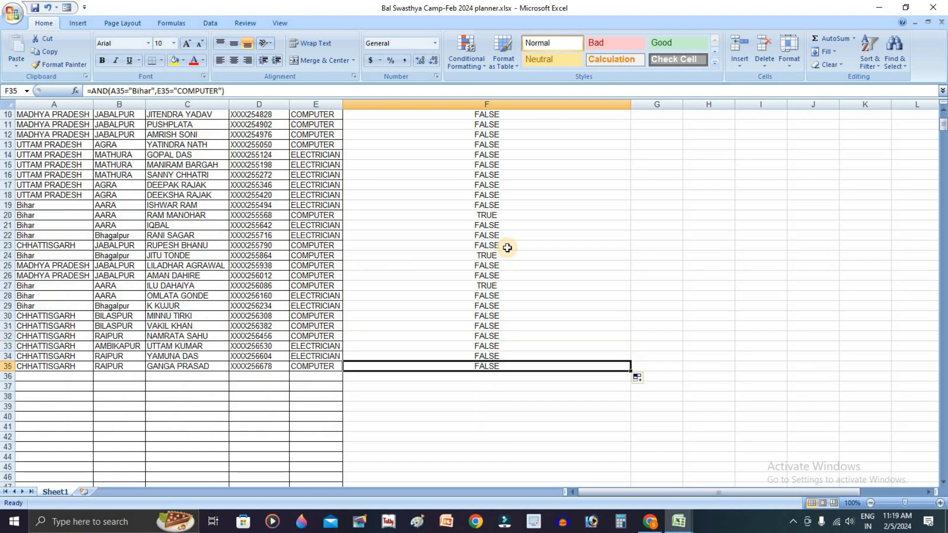
scroll(507, 248, "up", 2)
Check the rows where column F shows TRUE against their state and type
left_click(528, 145)
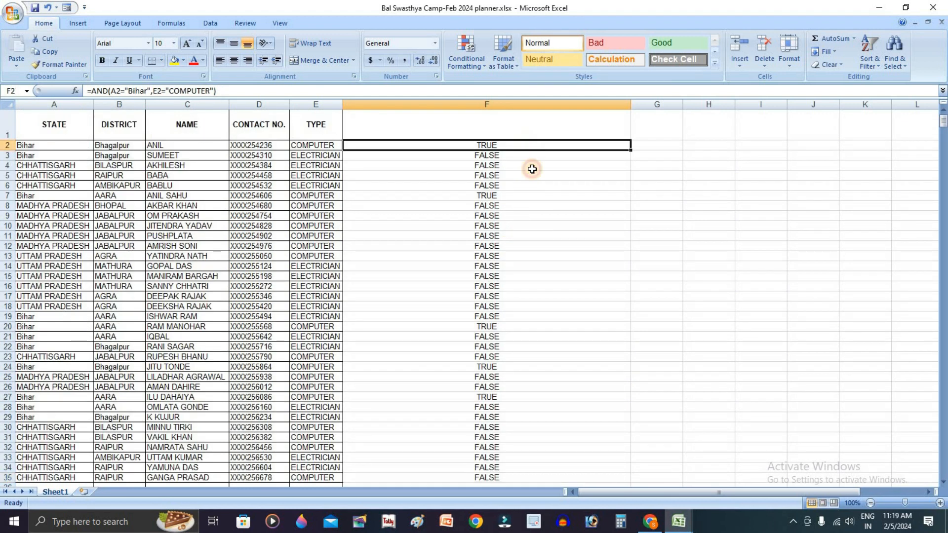
left_click(530, 195)
left_click(541, 327)
left_click(542, 366)
left_click(546, 397)
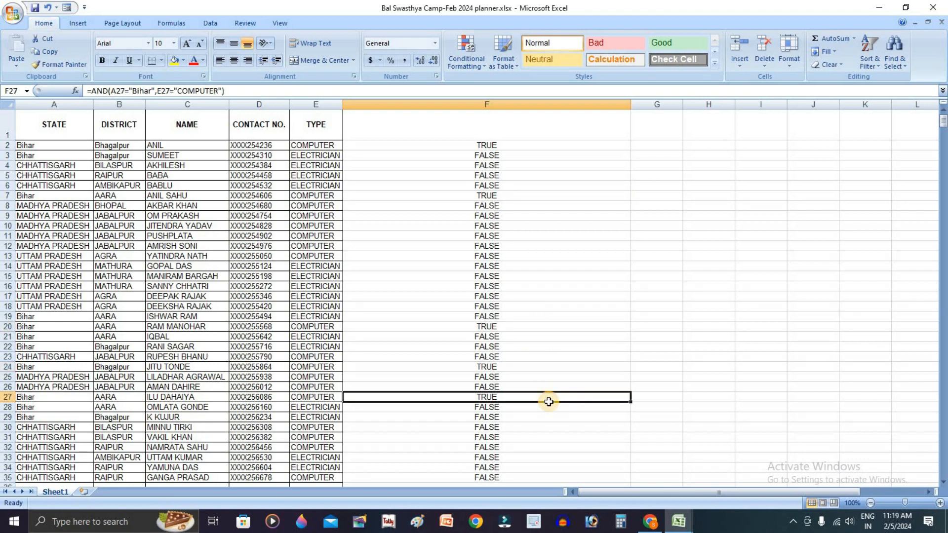
scroll(523, 402, "down", 2)
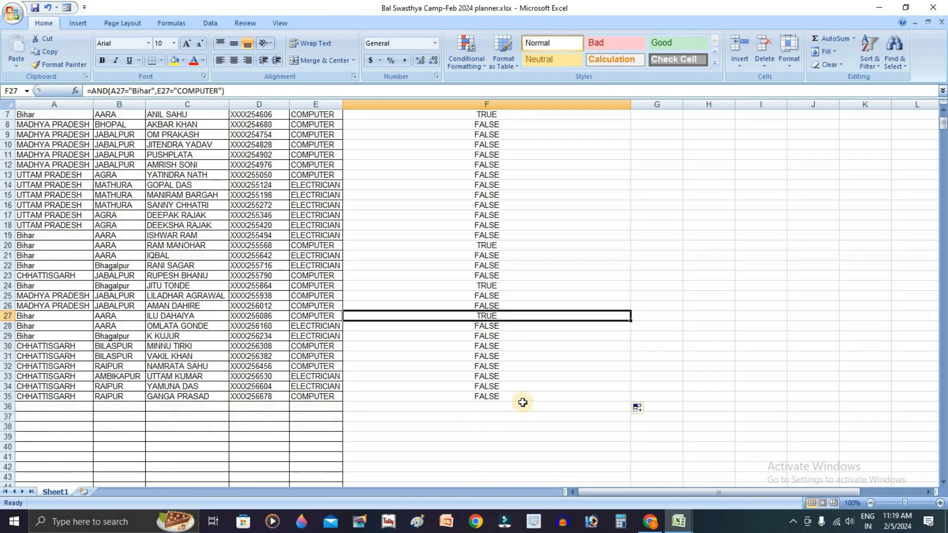
left_click(511, 245)
scroll(513, 203, "up", 2)
left_click(522, 147)
left_click(524, 195)
Temporarily change E2 to ELECTRICIAN to test the AND result, then undo the change
left_click(321, 135)
left_click(327, 153)
left_click(330, 146)
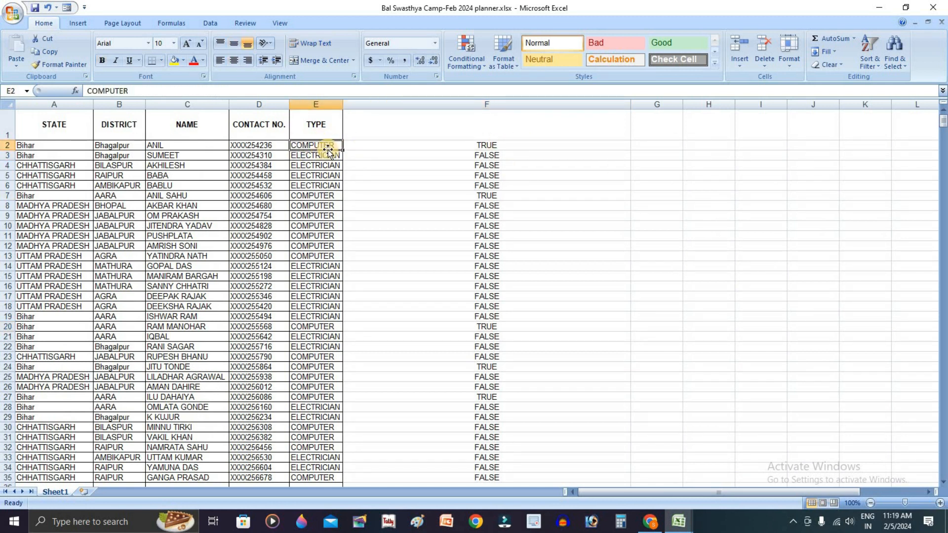
type("E")
key("ctrl+Return")
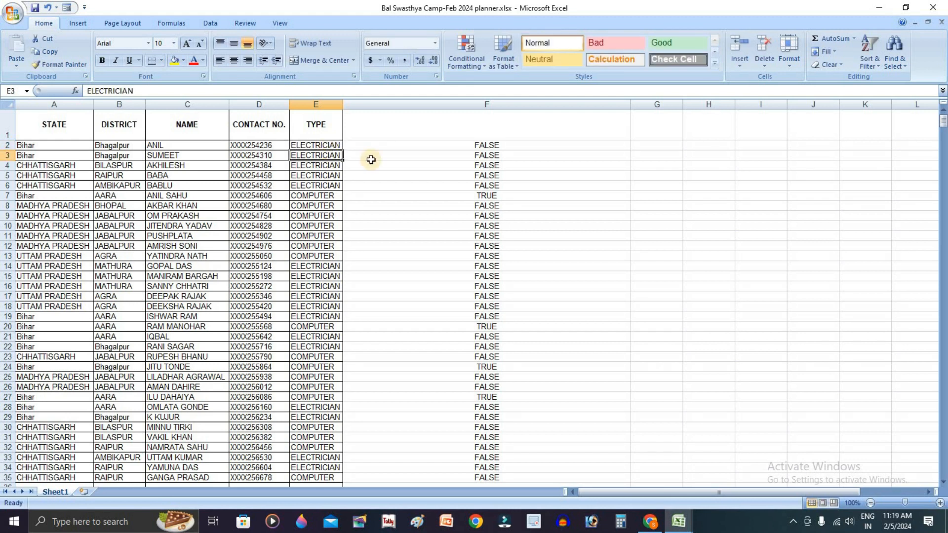
left_click(538, 144)
key("ctrl+z")
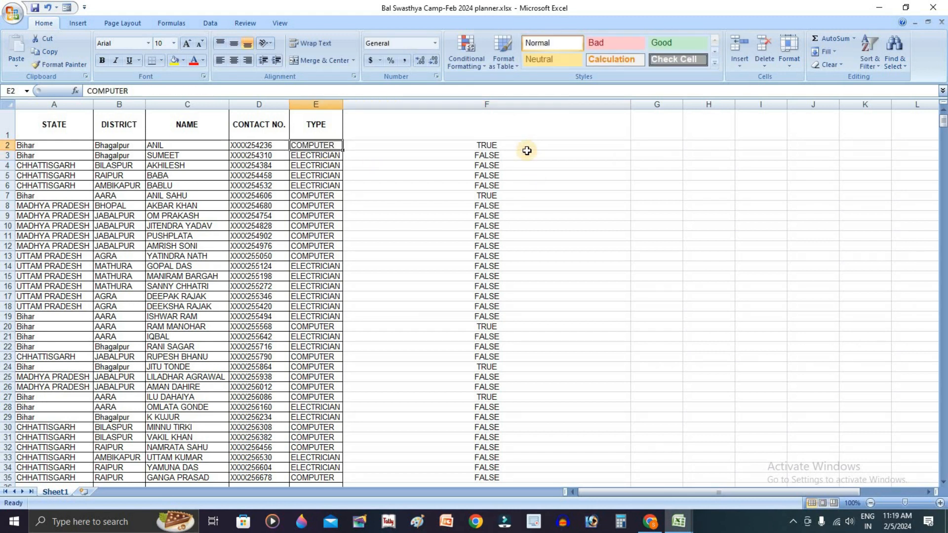
Narrow column F to fit its TRUE/FALSE results
left_click(457, 144)
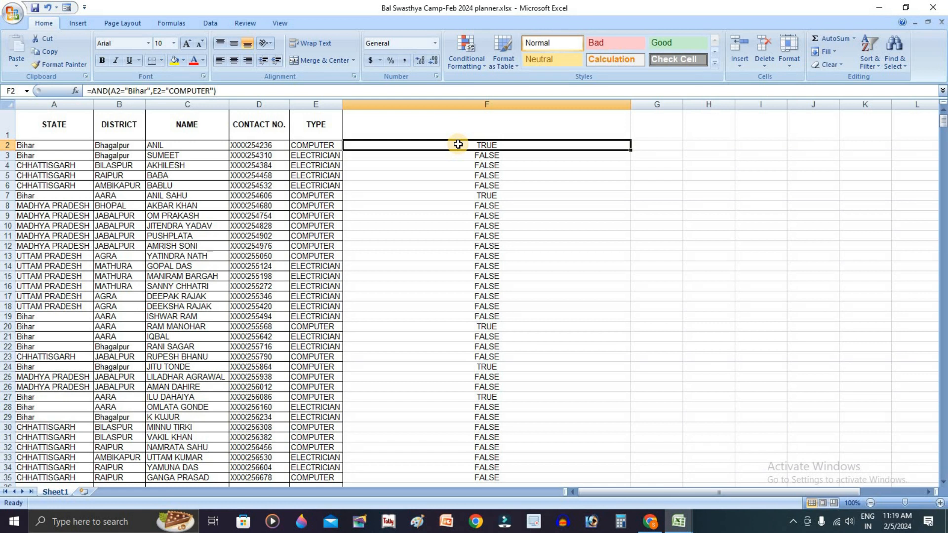
double_click(631, 104)
left_click_drag(372, 104, 399, 105)
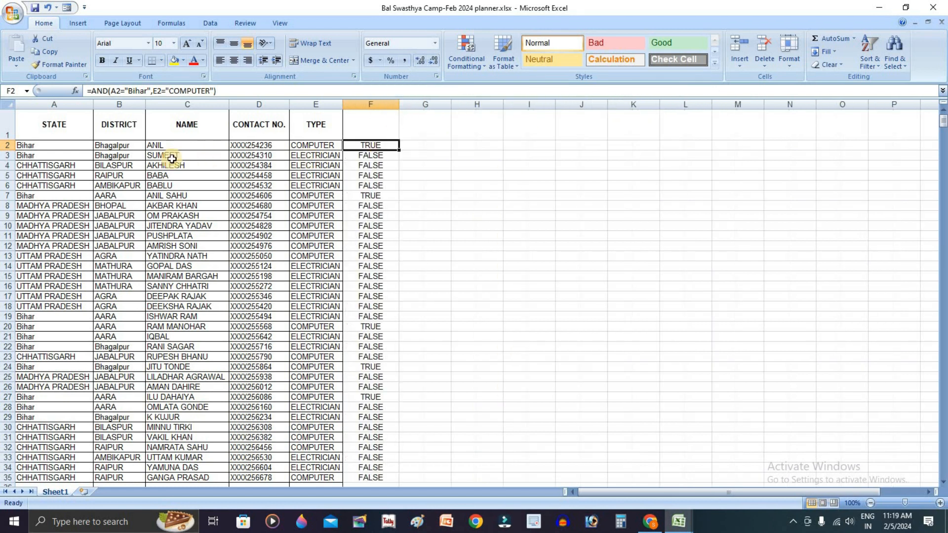
Review the row 2 cells from STATE through TYPE that the formula compares
left_click(48, 146)
left_click(121, 145)
left_click(187, 146)
left_click(258, 146)
left_click(328, 157)
left_click(329, 148)
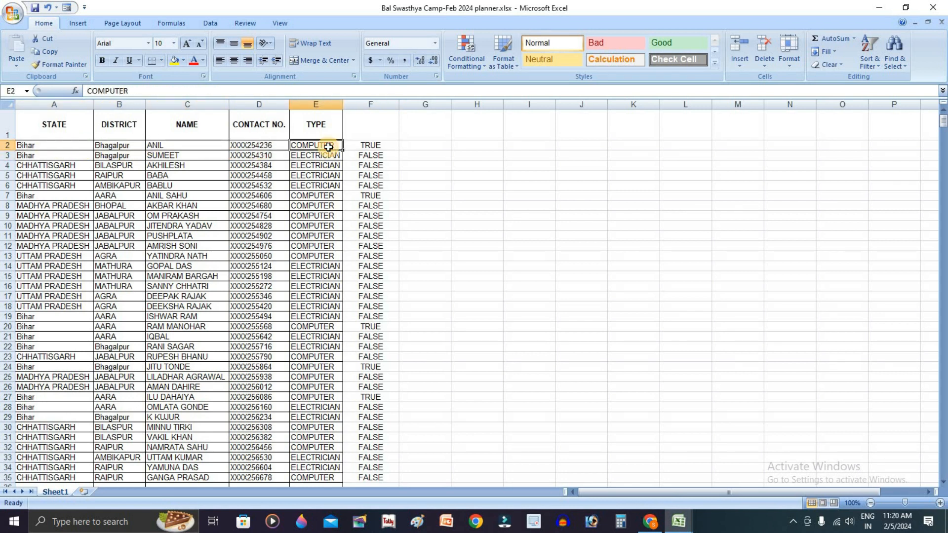
Open F2's formula and highlight the AND function name
double_click(368, 145)
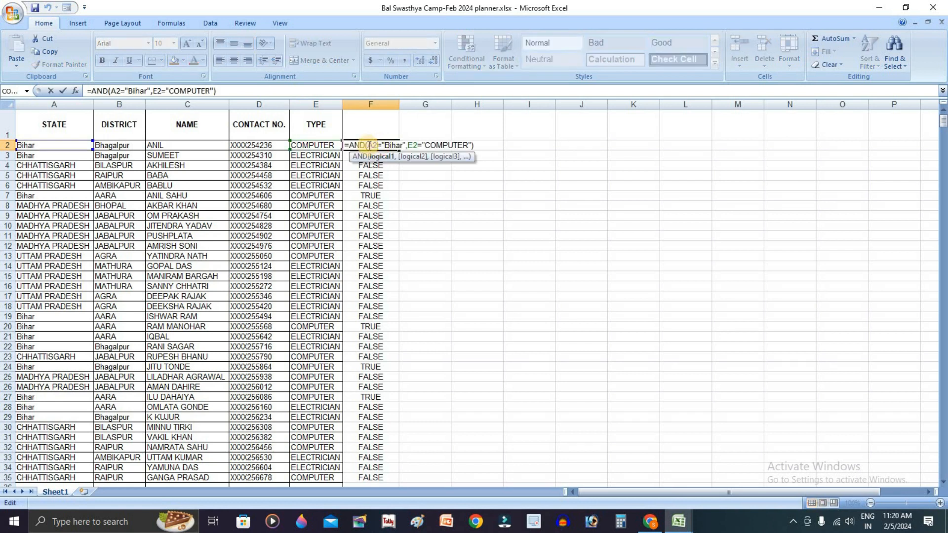
left_click_drag(344, 145, 366, 145)
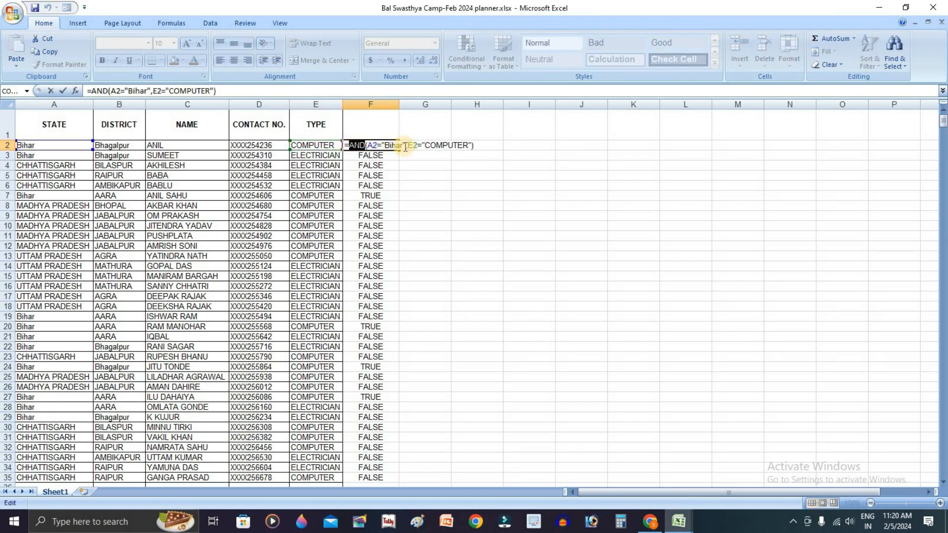
key("Return")
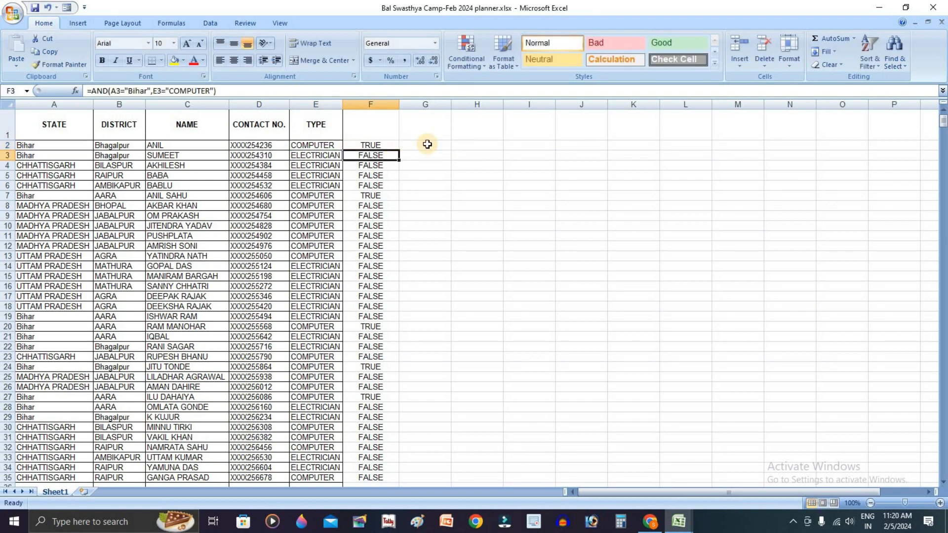
Open F2's formula again and select its conditions to examine them
left_click(55, 145)
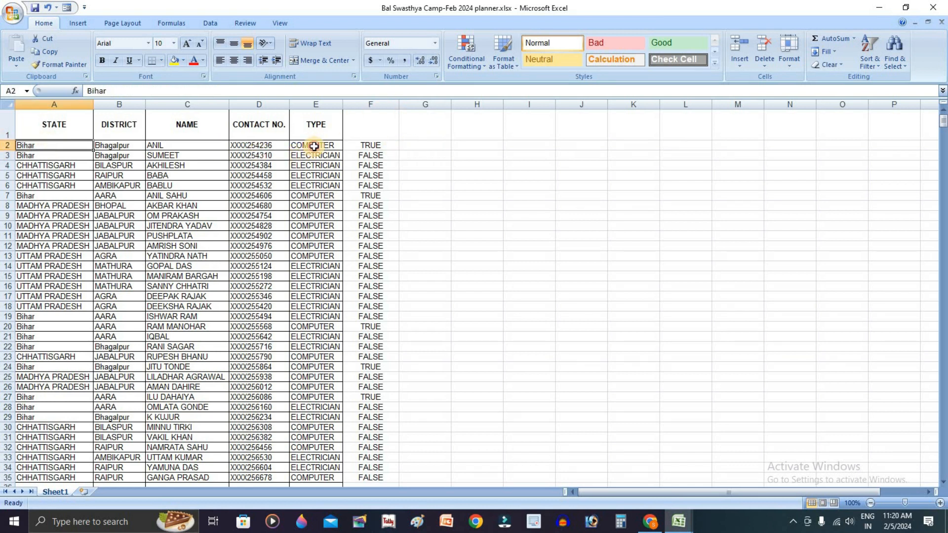
left_click(314, 146)
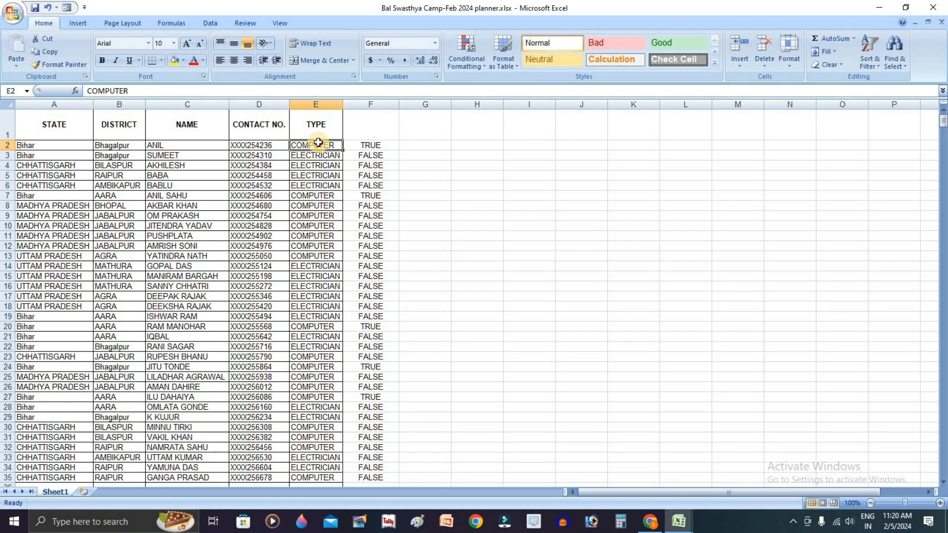
double_click(361, 145)
left_click_drag(476, 144, 329, 134)
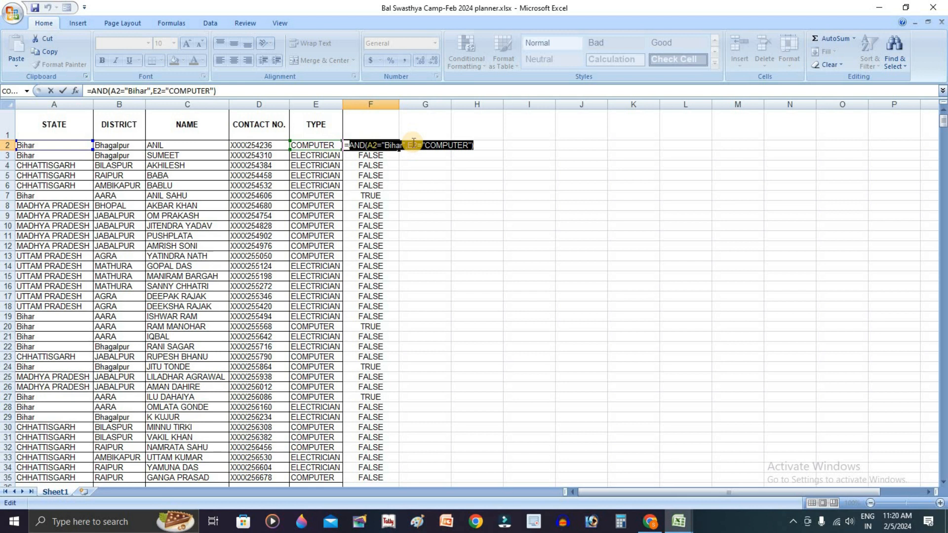
left_click(349, 145)
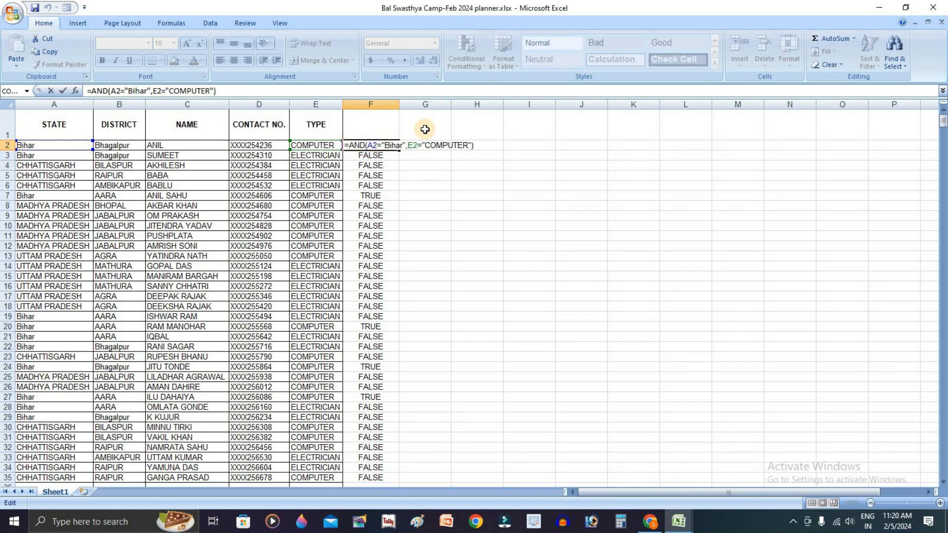
Wrap F2's AND formula in an IF returning 500 when true and 0 otherwise, accept the correction, and fill it down column F
type("IF(")
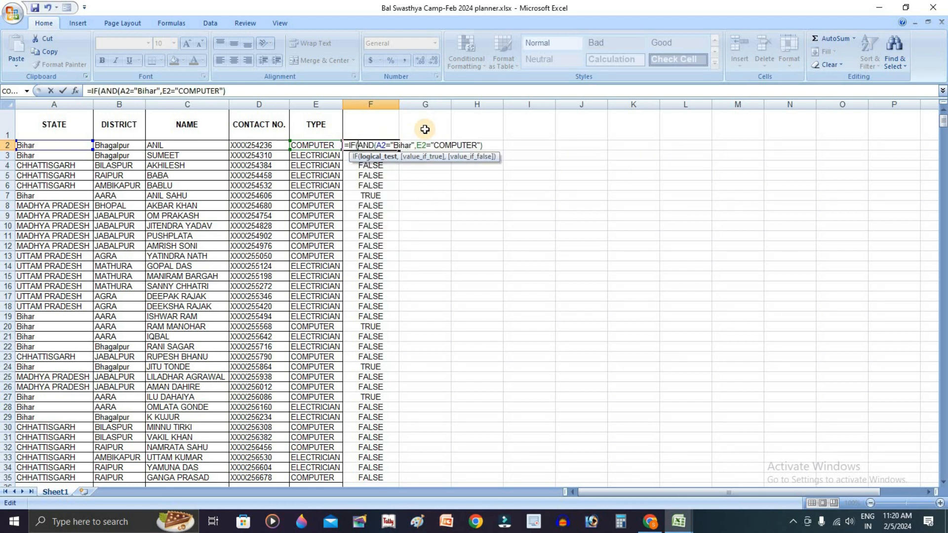
left_click_drag(485, 145, 362, 150)
left_click(359, 150)
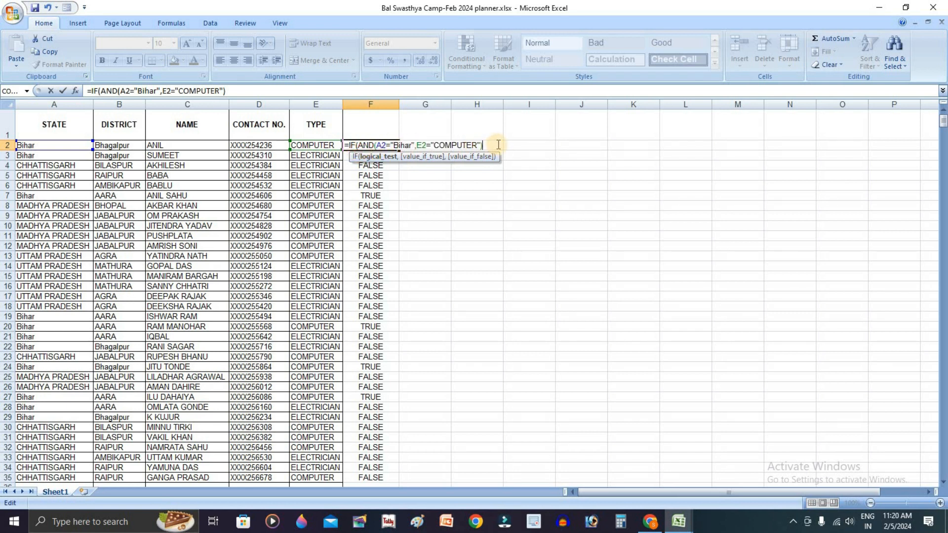
type(",\"5")
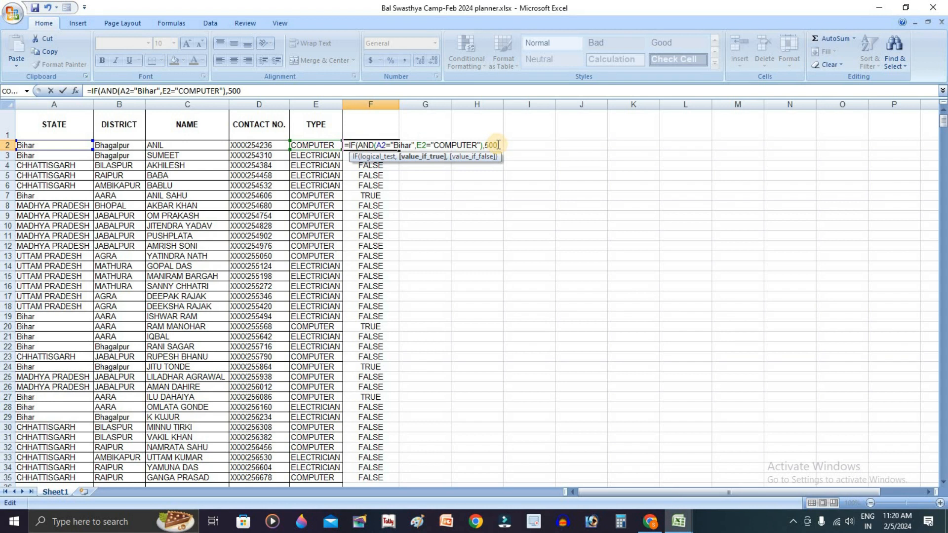
type("00,0")
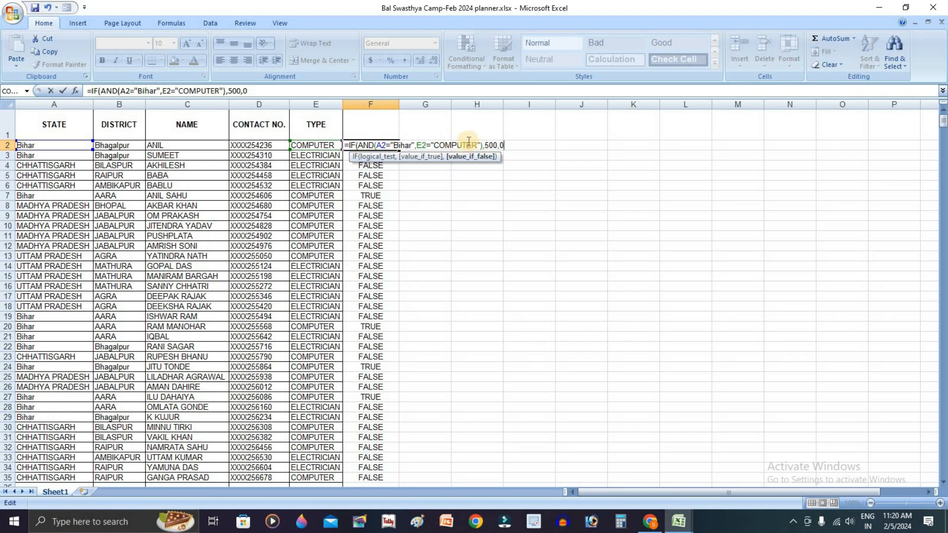
key("Return")
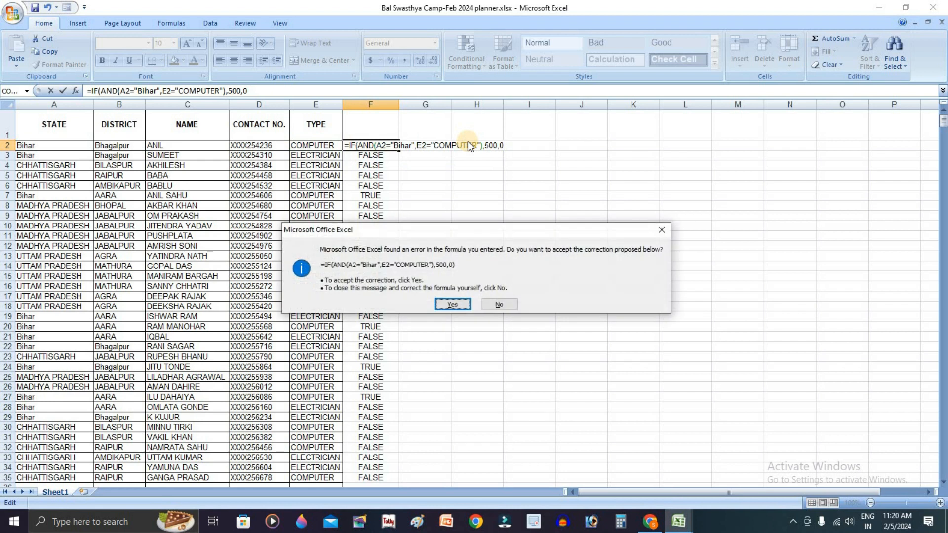
key("Return")
left_click(393, 146)
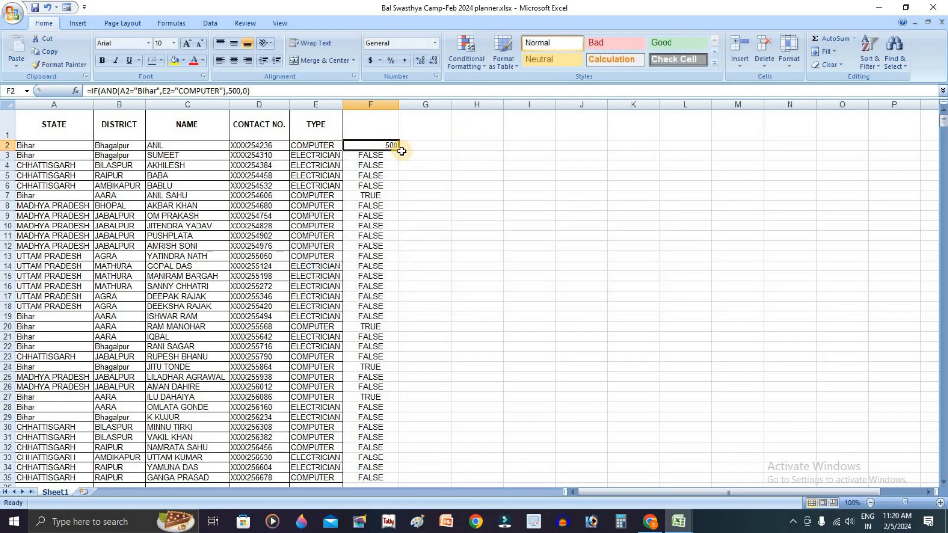
double_click(400, 150)
Check the column F results against each row's state and type across the sheet
left_click(458, 224)
left_click(389, 196)
left_click(70, 196)
left_click(328, 187)
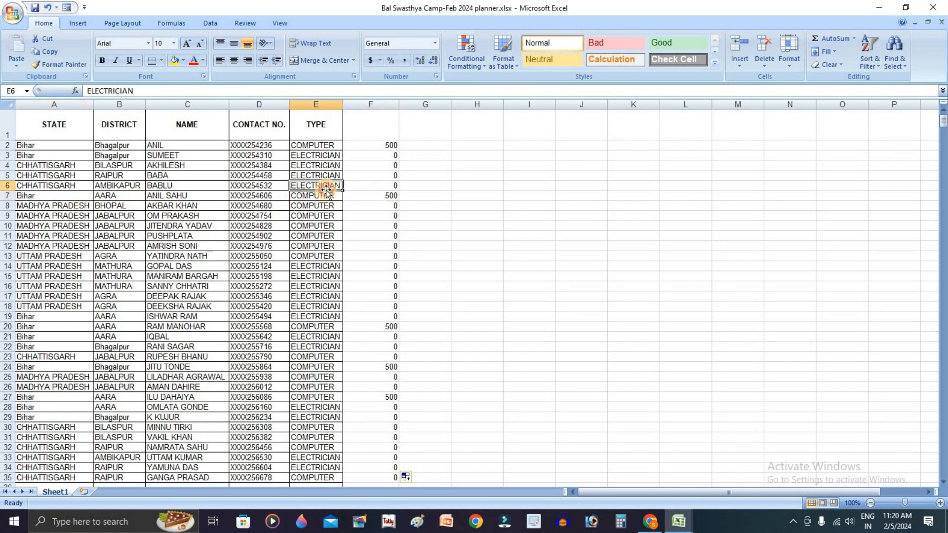
left_click(336, 196)
key("Right")
left_click(388, 326)
left_click(384, 367)
left_click(385, 397)
scroll(400, 416, "down", 3)
left_click(387, 375)
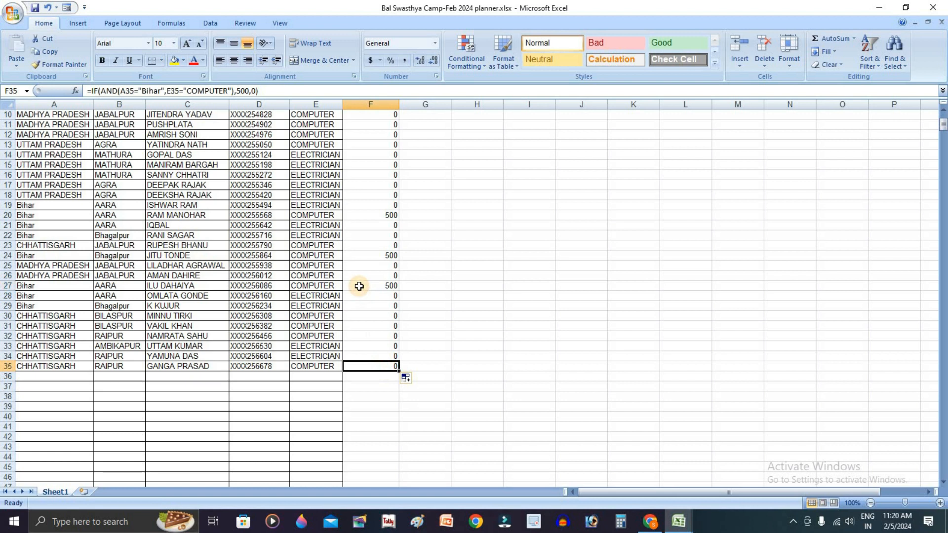
scroll(373, 274, "up", 2)
scroll(393, 187, "up", 1)
left_click(385, 145)
left_click(389, 205)
In G2, build a formula joining A2, B2, C2, D2 and E2 with the & operator
left_click(443, 150)
type("=")
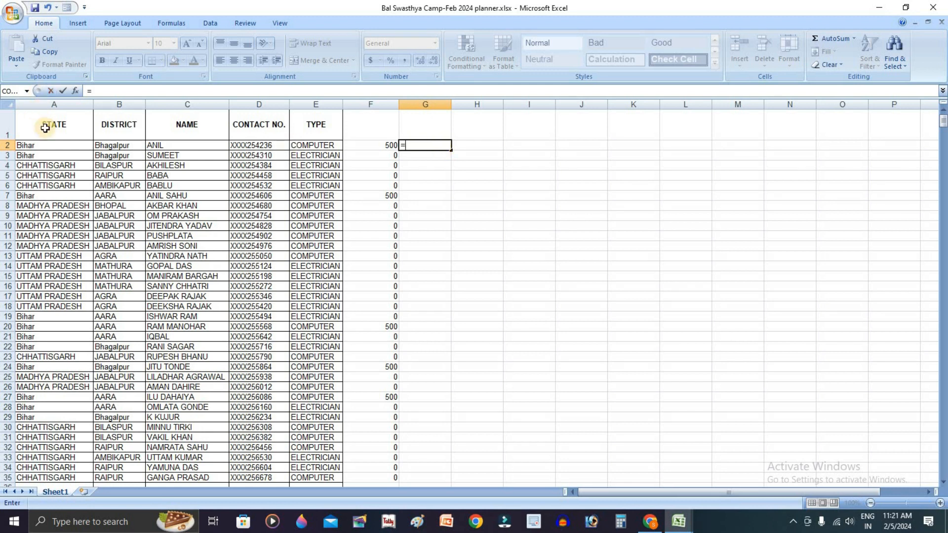
left_click(63, 145)
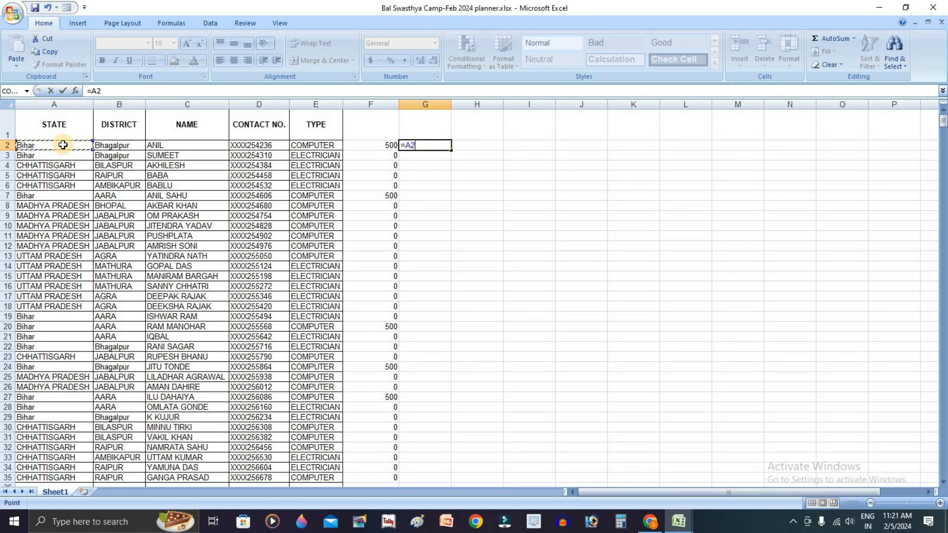
type("&")
left_click(107, 145)
type("&")
left_click(177, 144)
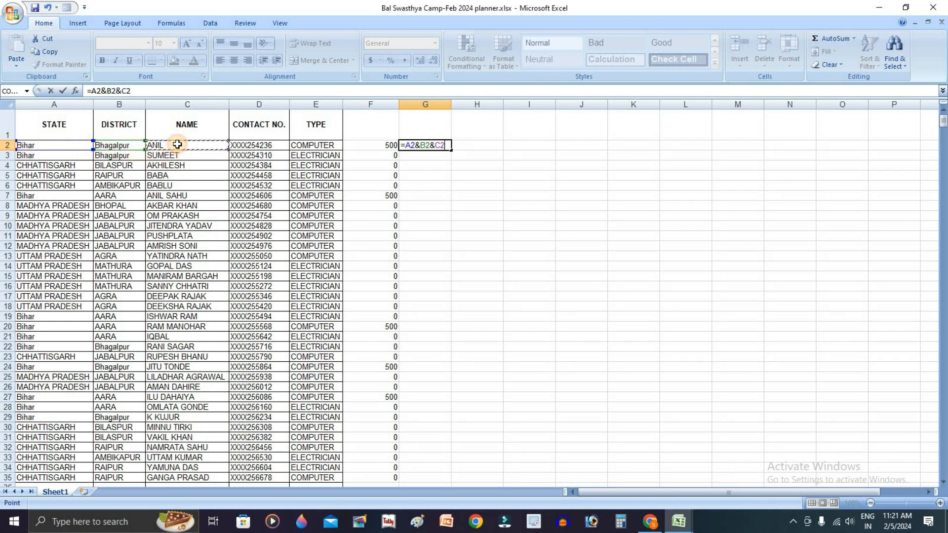
type("&")
left_click(249, 145)
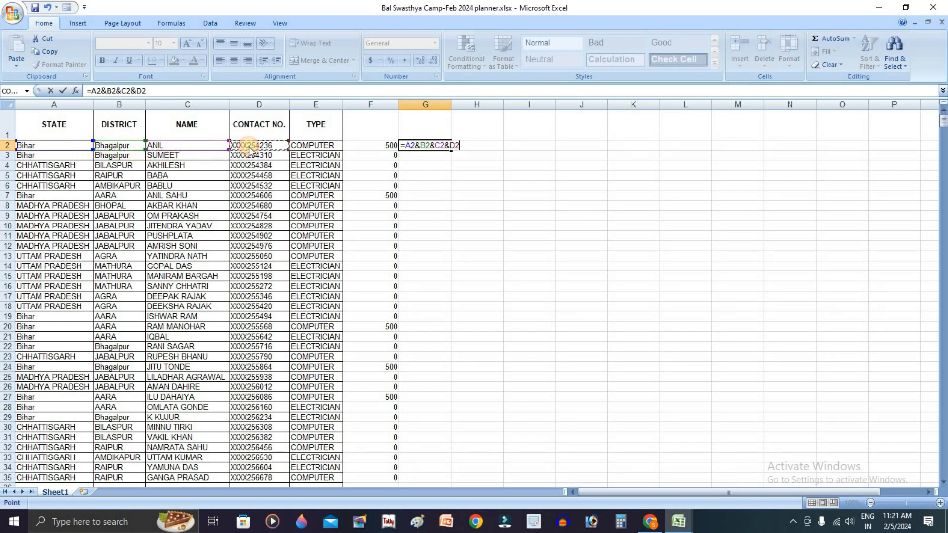
type("&")
left_click(322, 146)
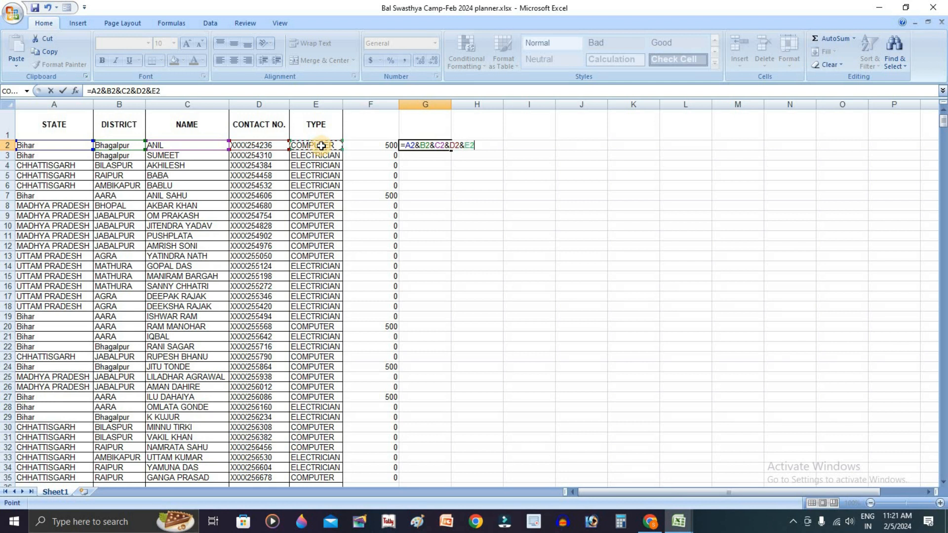
key("Return")
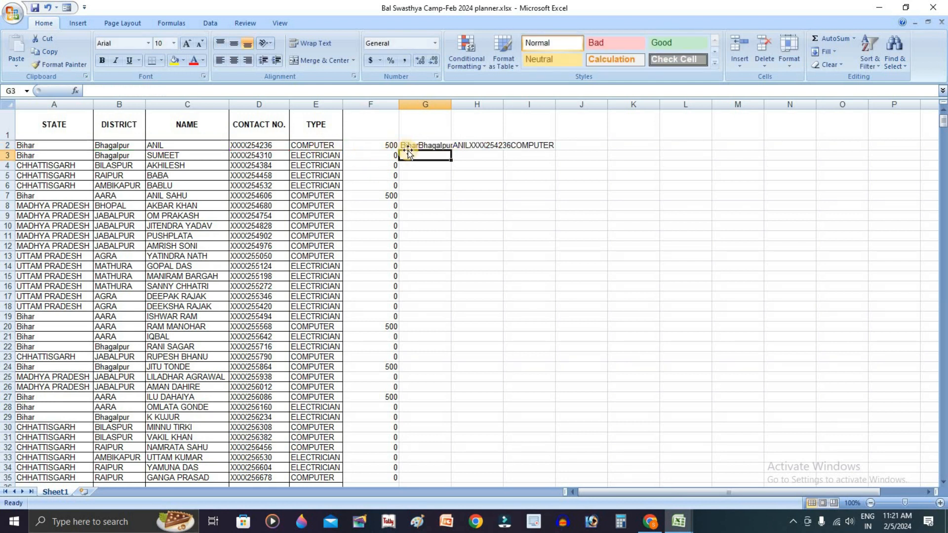
Edit G2's formula to insert the text "Your state is " before A2 and " district is " before B2
left_click(501, 145)
left_click(420, 146)
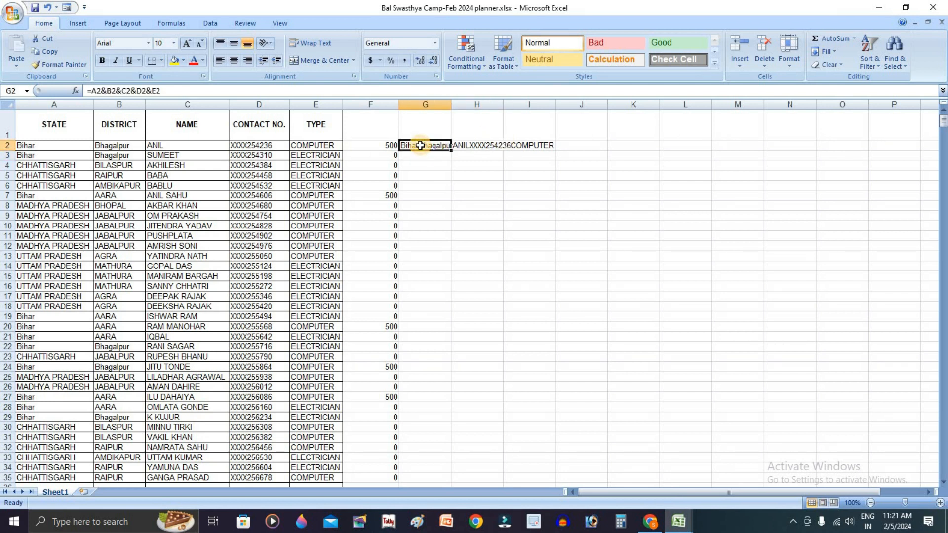
double_click(420, 145)
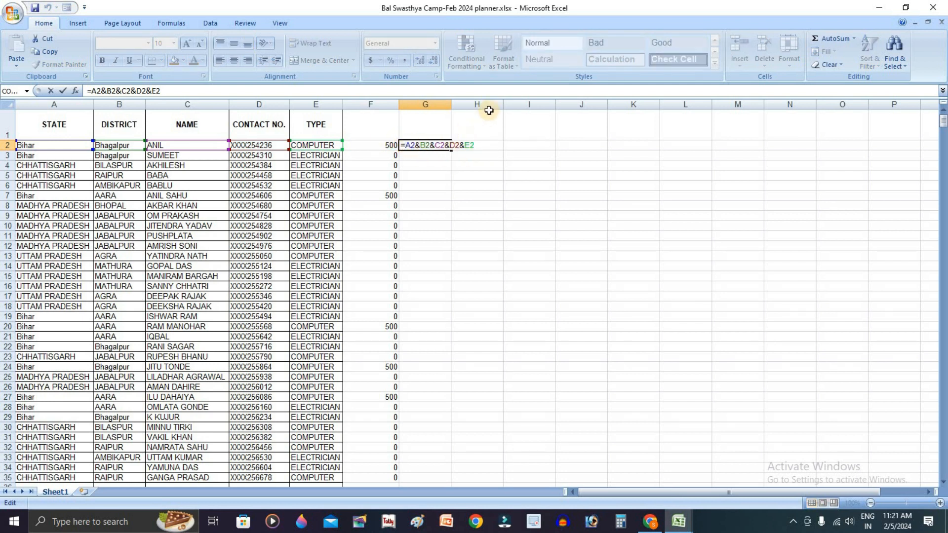
type("\"Your ")
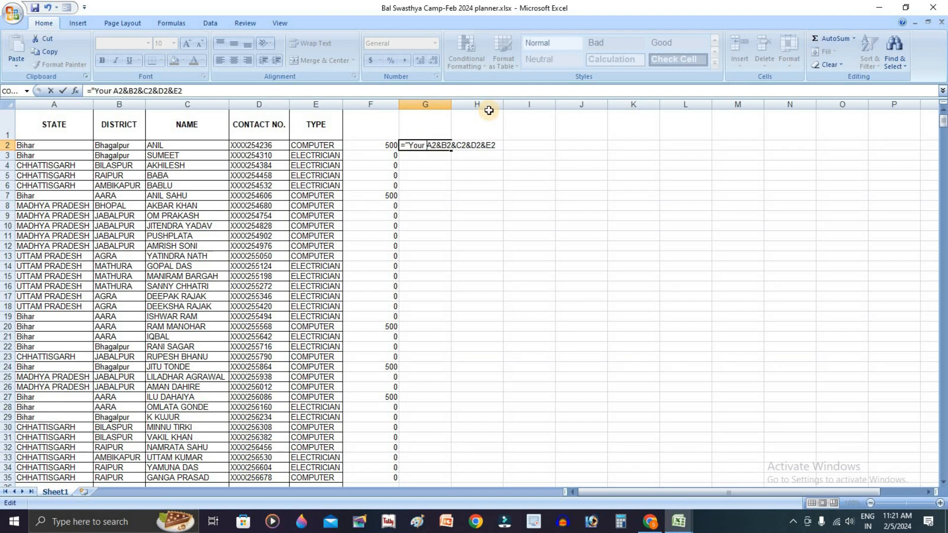
type("state i")
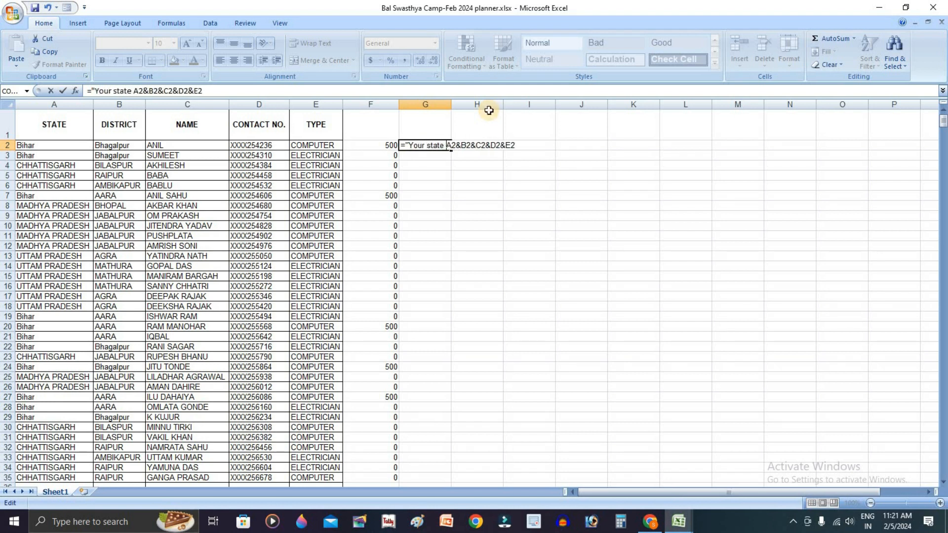
type("s\" ")
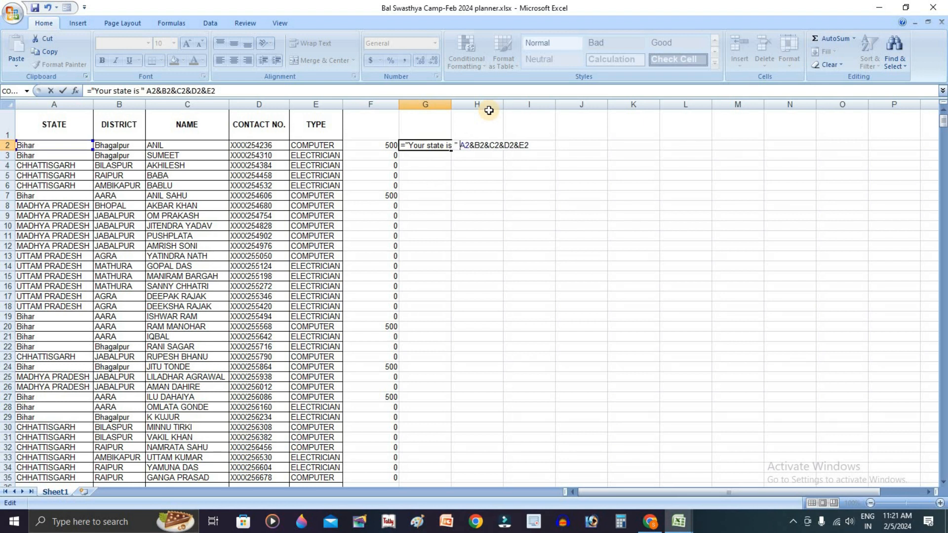
type(" &")
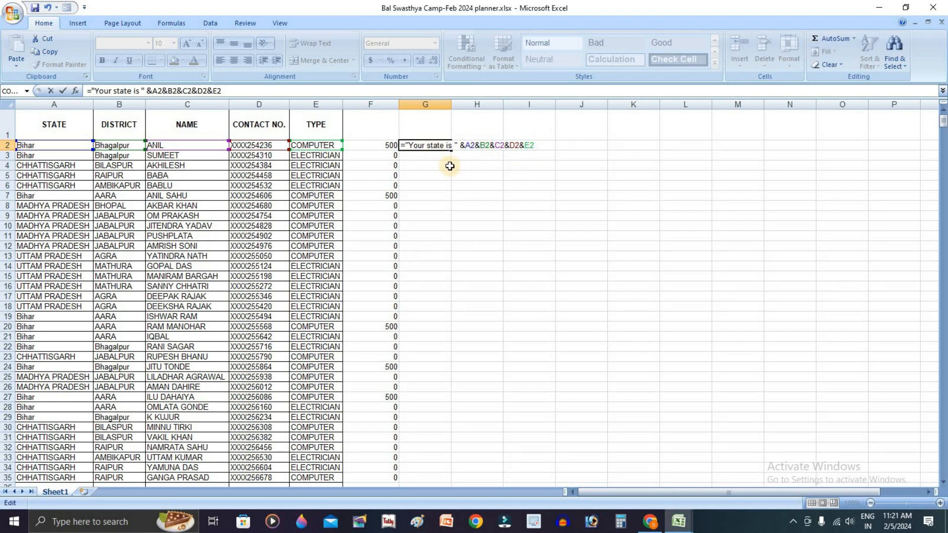
type("\" ")
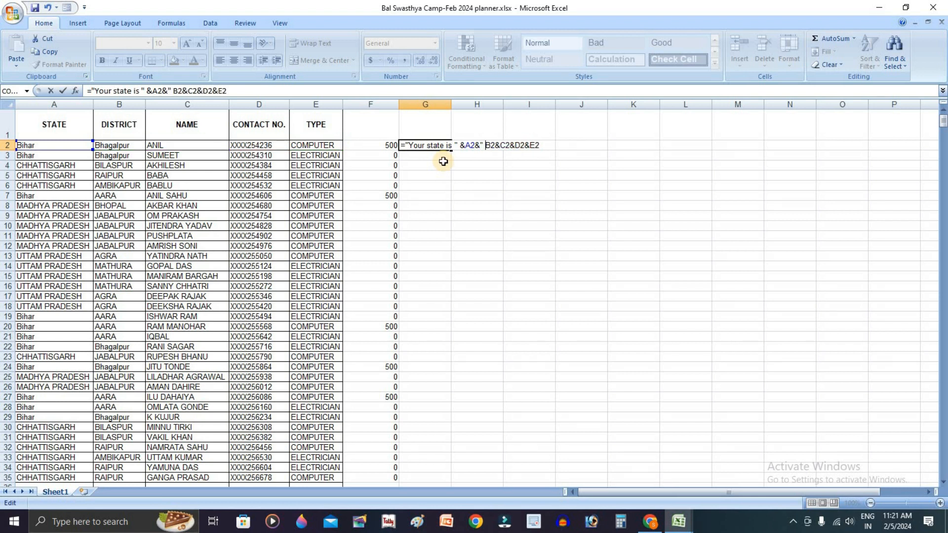
type("dist")
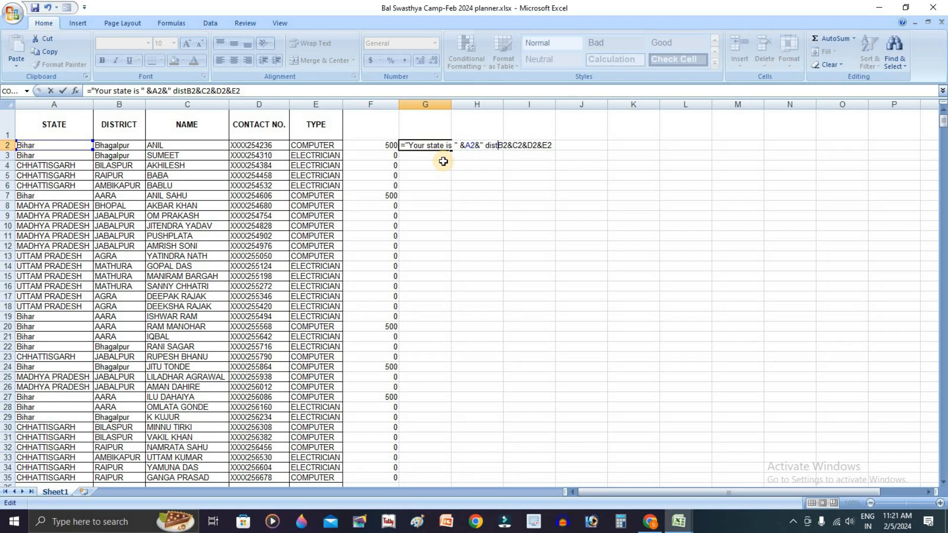
type("rict is")
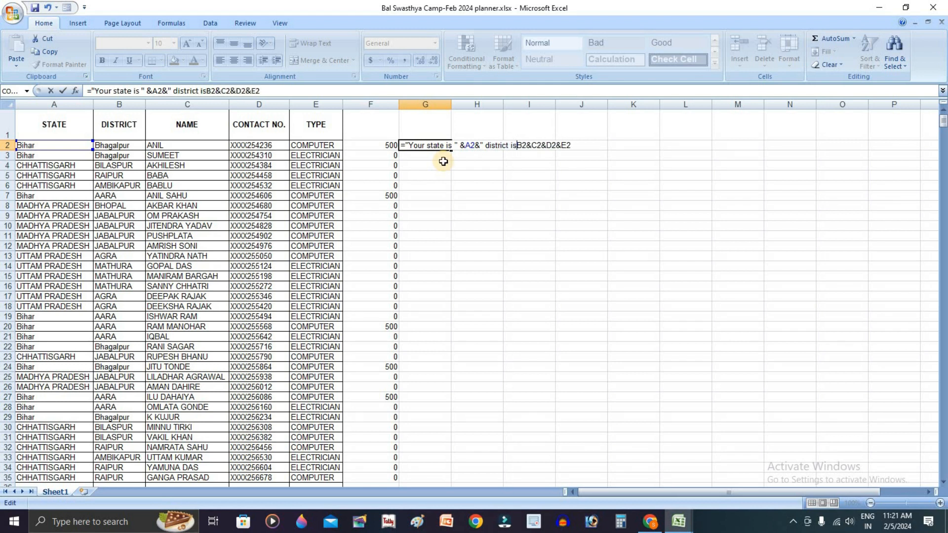
type(" \"")
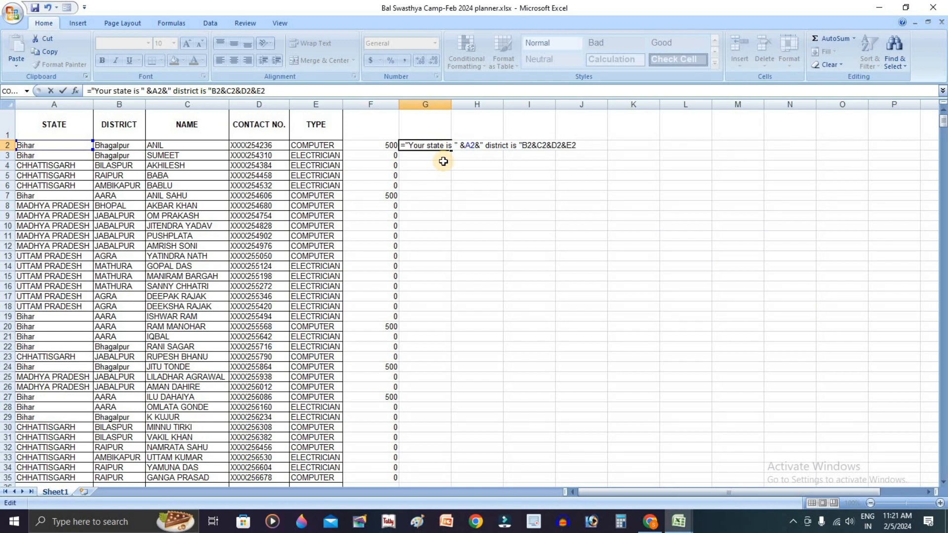
type("&")
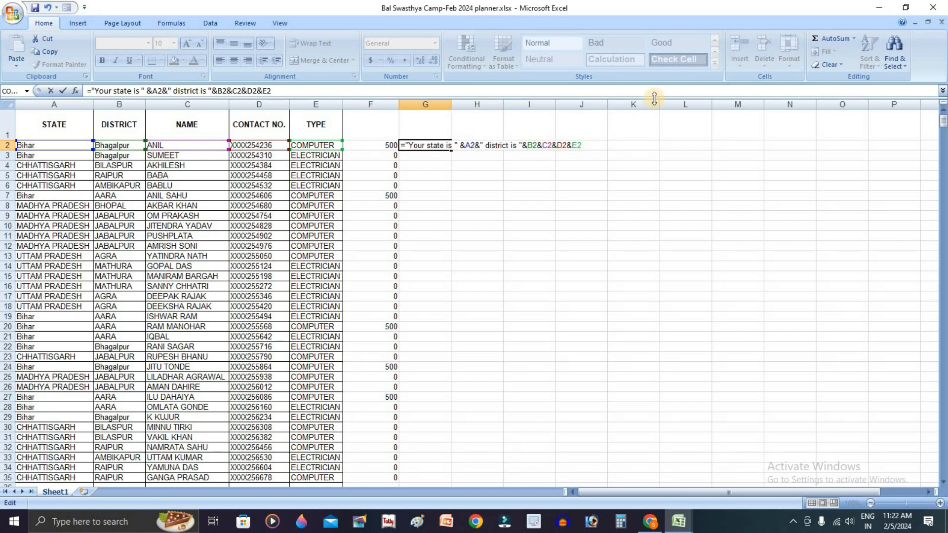
Add the labels " your name is ", "Contact no. " and " course type " before C2, D2 and E2 in G2's formula
type("\" ")
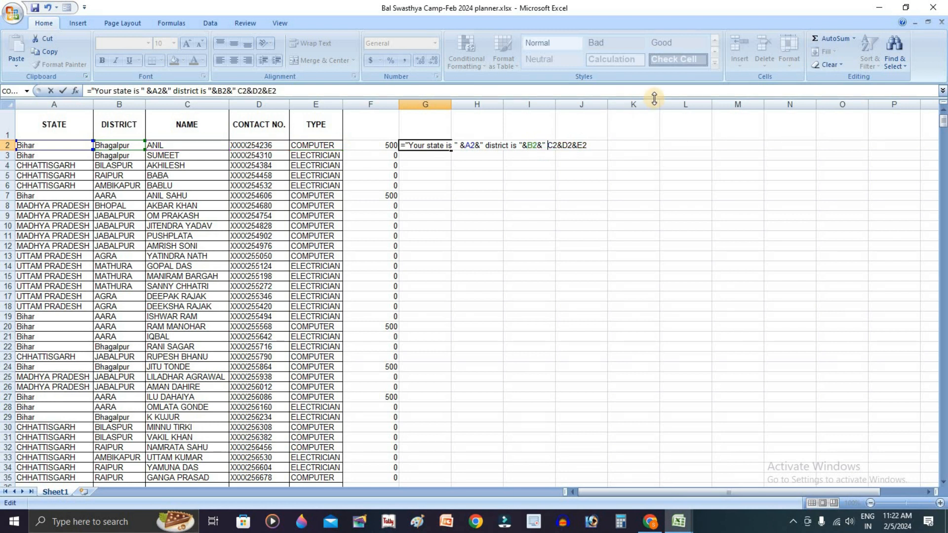
type("yoy")
key("BackSpace")
type("ur ")
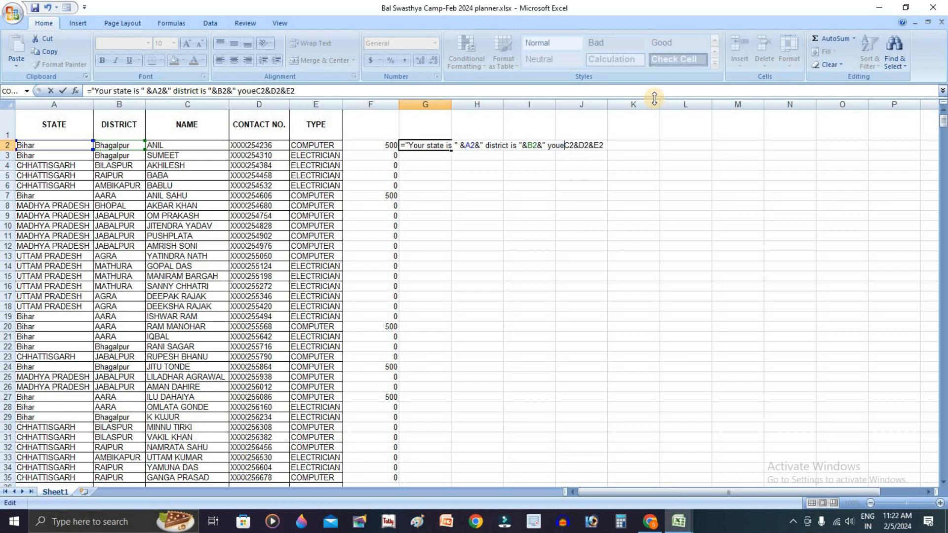
type("name is \"")
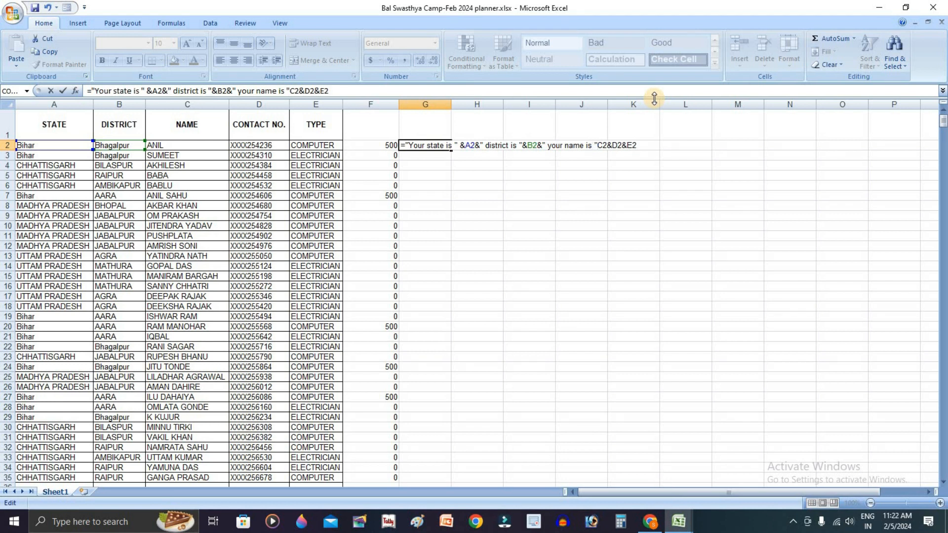
type("&")
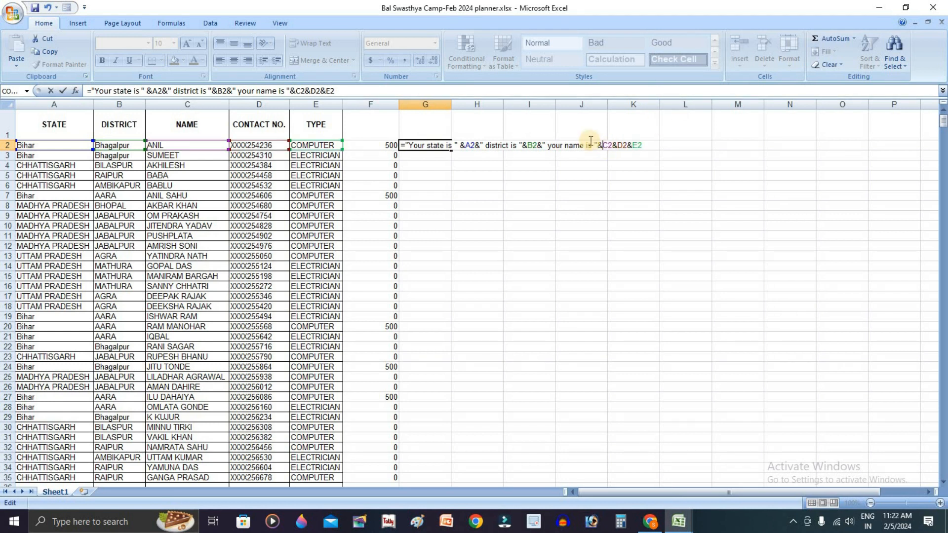
left_click(617, 144)
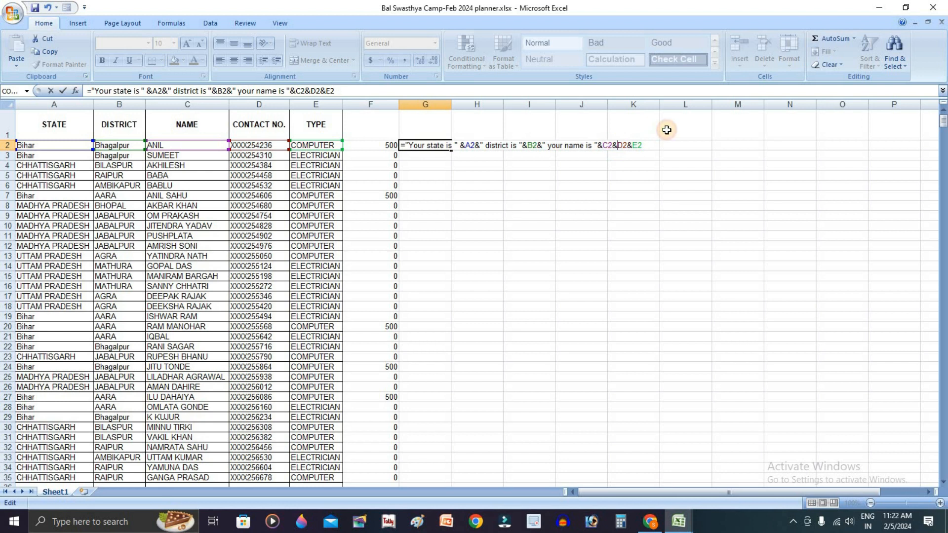
type("\"C")
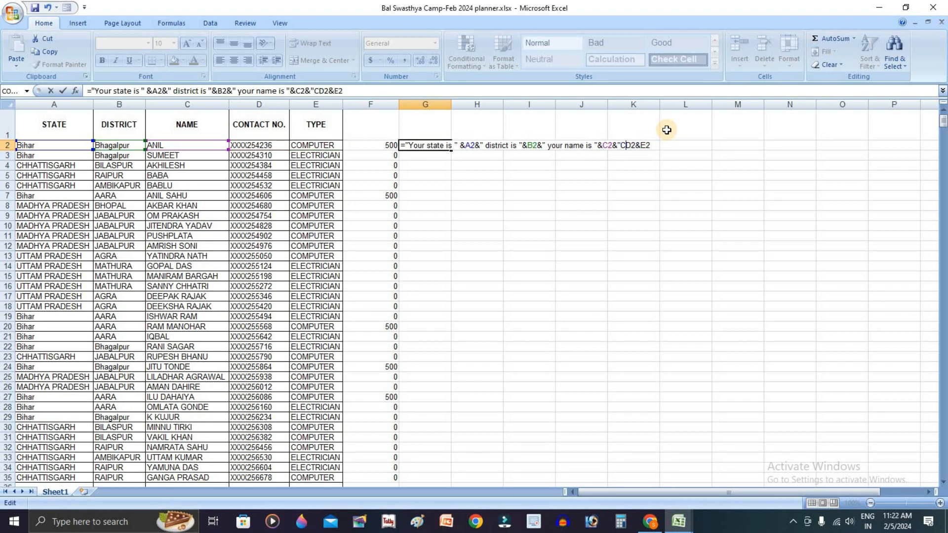
type("ontact no")
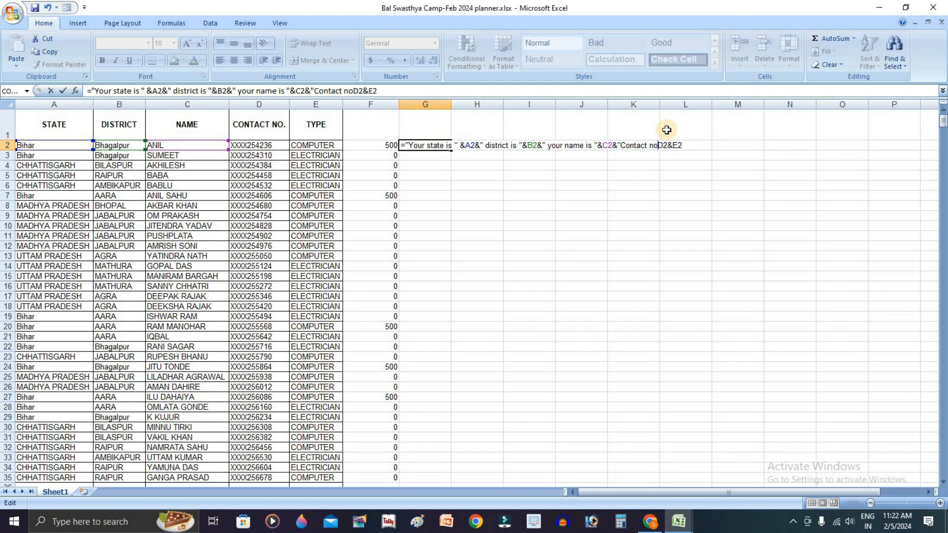
type(". \"&")
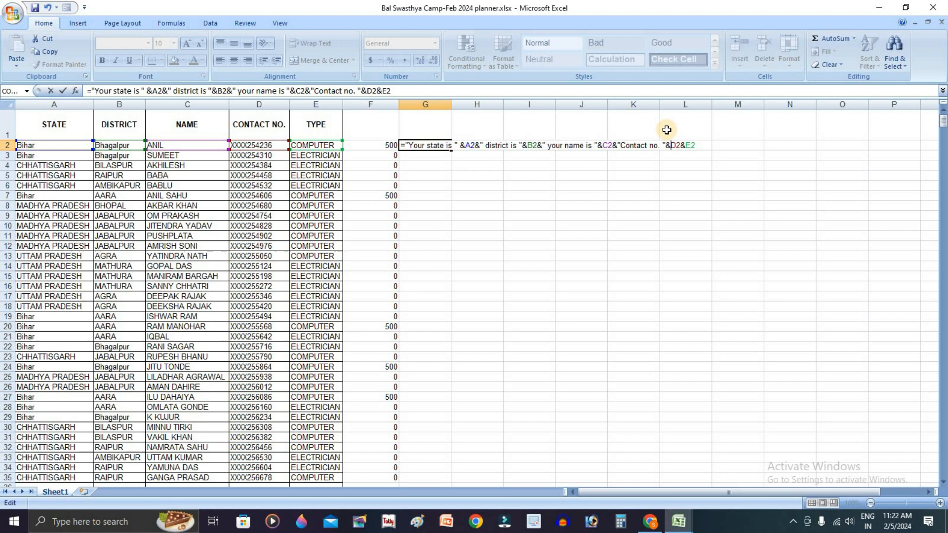
key("Right")
key("Right")
key("Right")
type("\"")
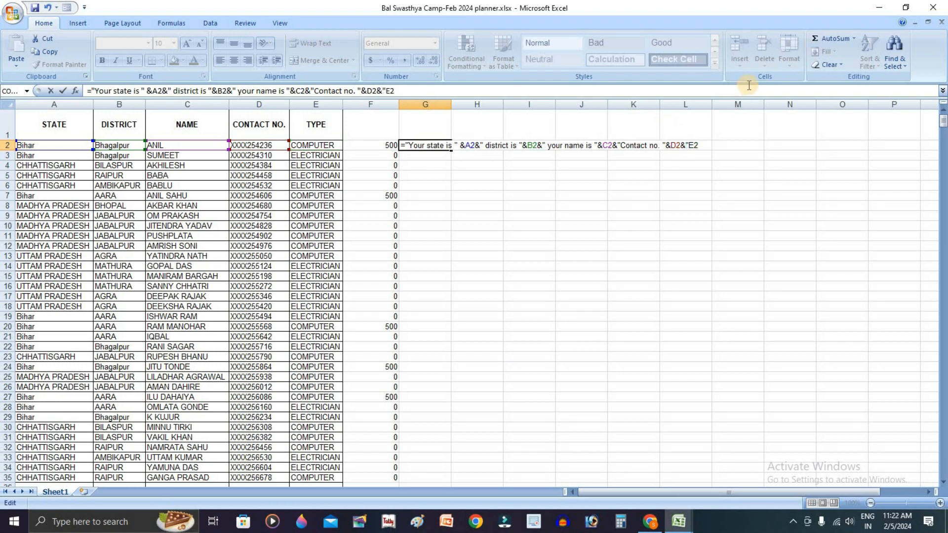
type(" course type \"&")
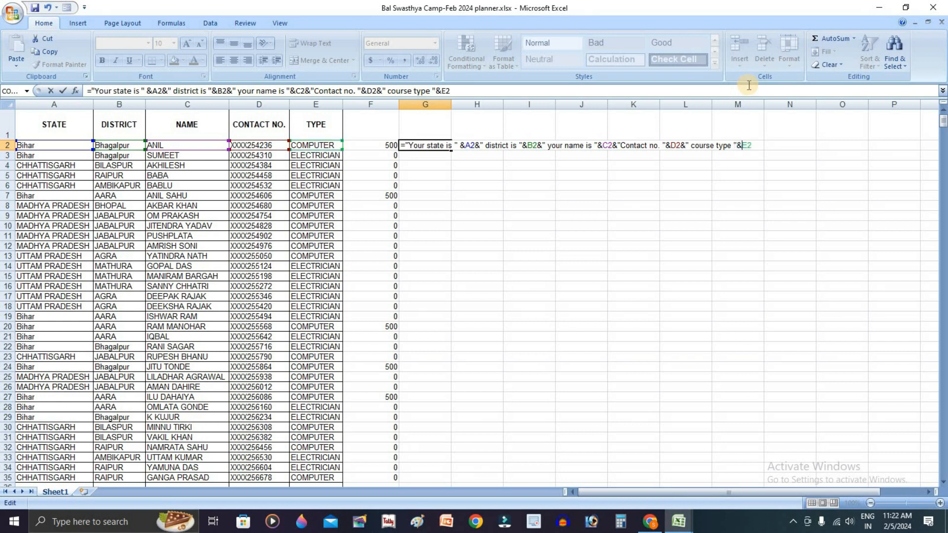
key("Return")
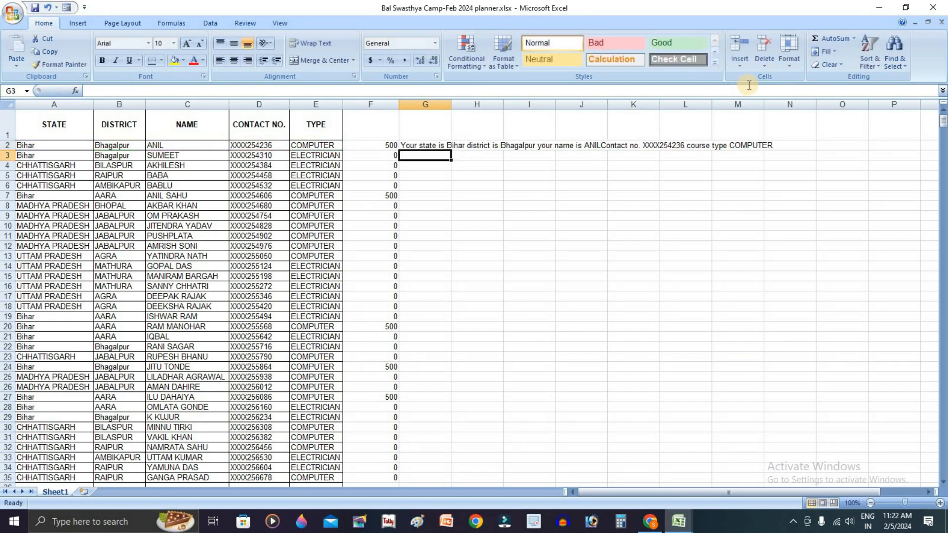
Fill G2's joined-text formula down column G for all rows
left_click(441, 146)
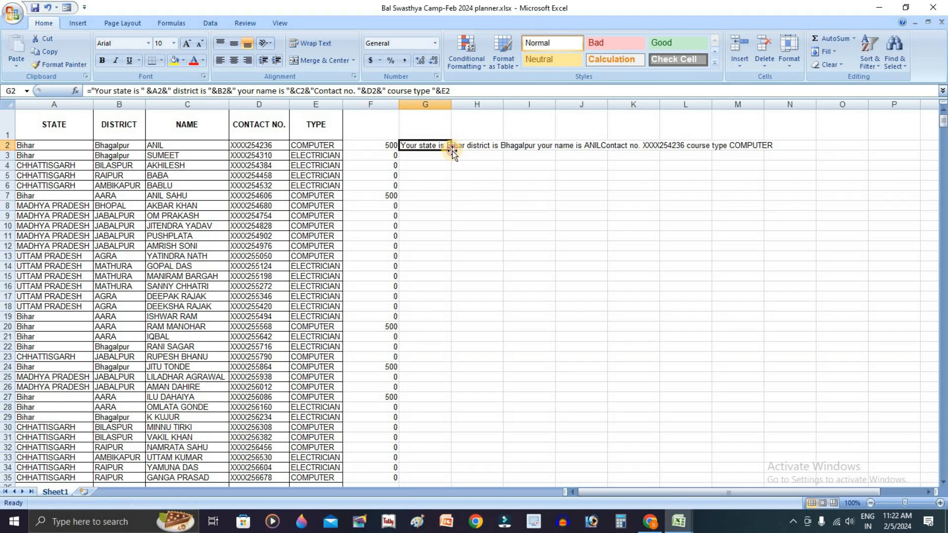
double_click(451, 151)
left_click(450, 146)
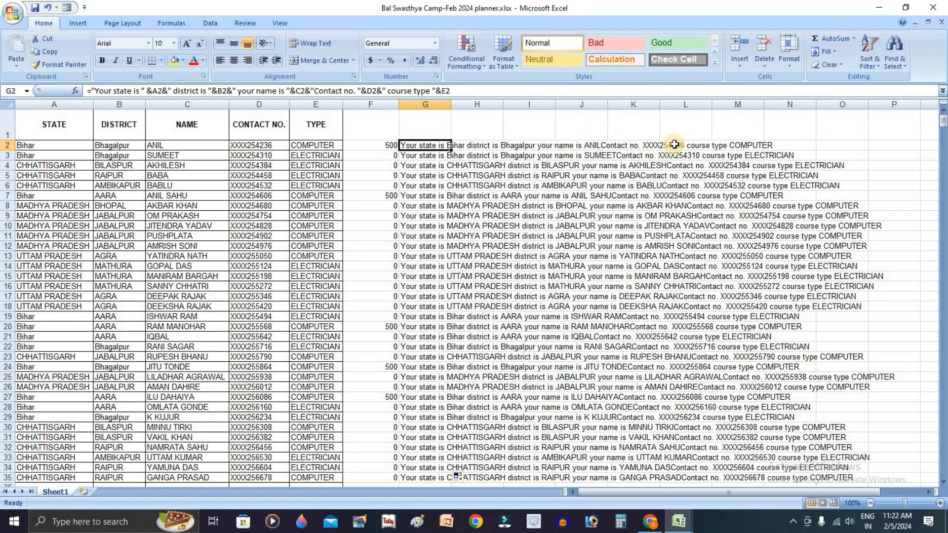
Review the joined sentences down column G and reopen G2's formula to examine it
left_click(781, 147)
left_click(781, 186)
left_click(776, 256)
left_click(742, 346)
left_click(687, 387)
left_click(576, 437)
left_click(478, 356)
left_click(456, 237)
left_click(423, 146)
double_click(424, 145)
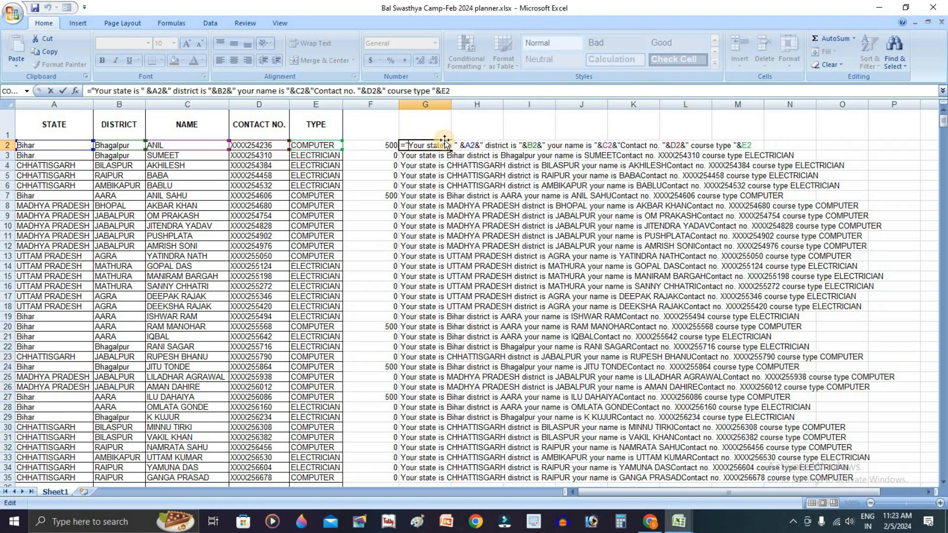
key("Return")
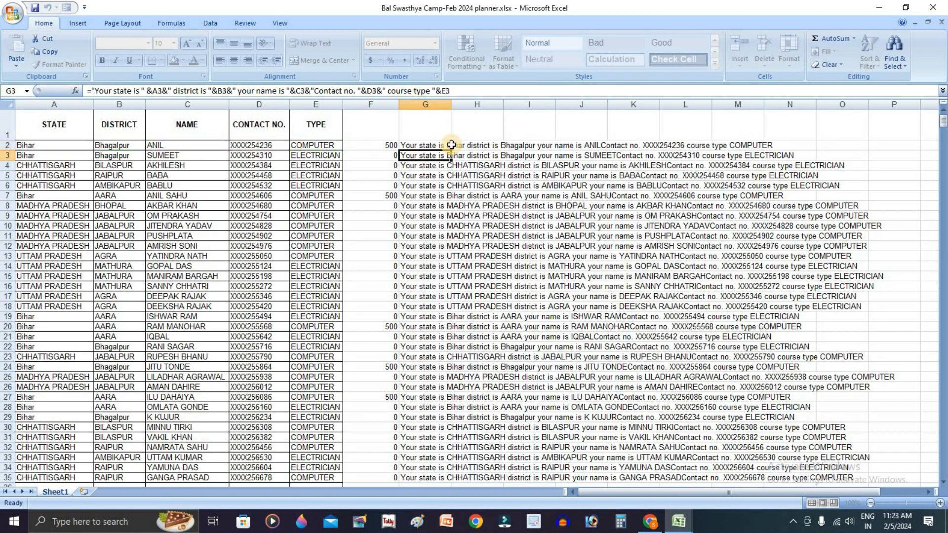